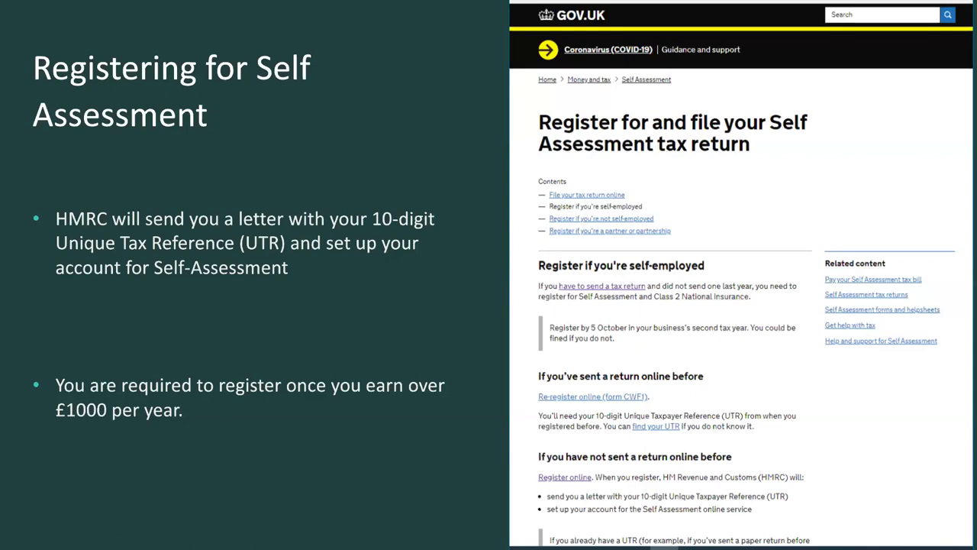
# Leave the slide show and search Google for "register self assessment" in a new browser tab
pyautogui.press('Escape')
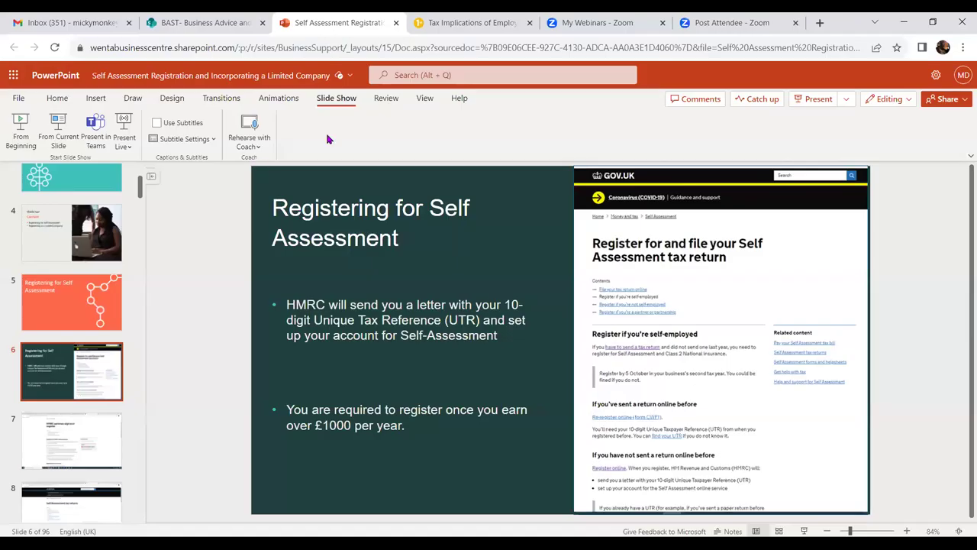
pyautogui.click(819, 23)
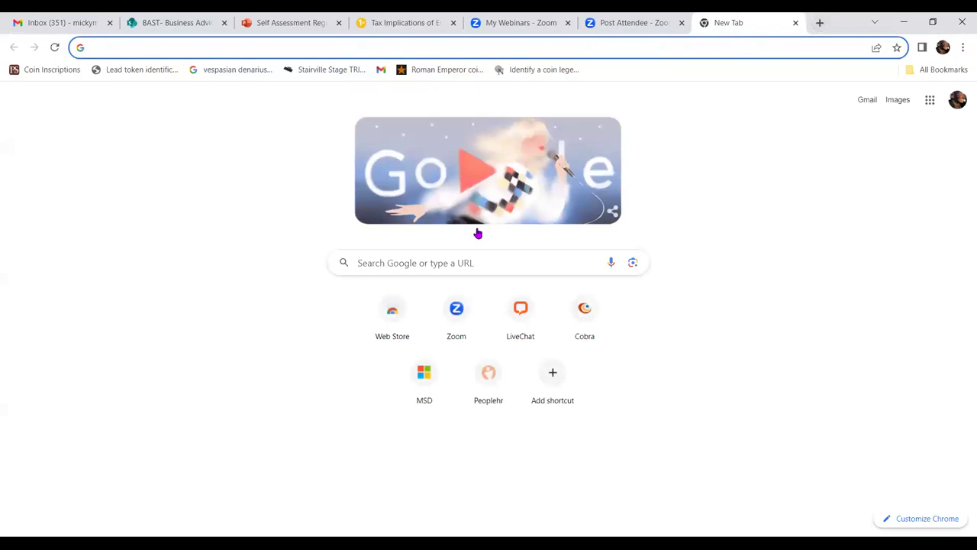
pyautogui.click(463, 266)
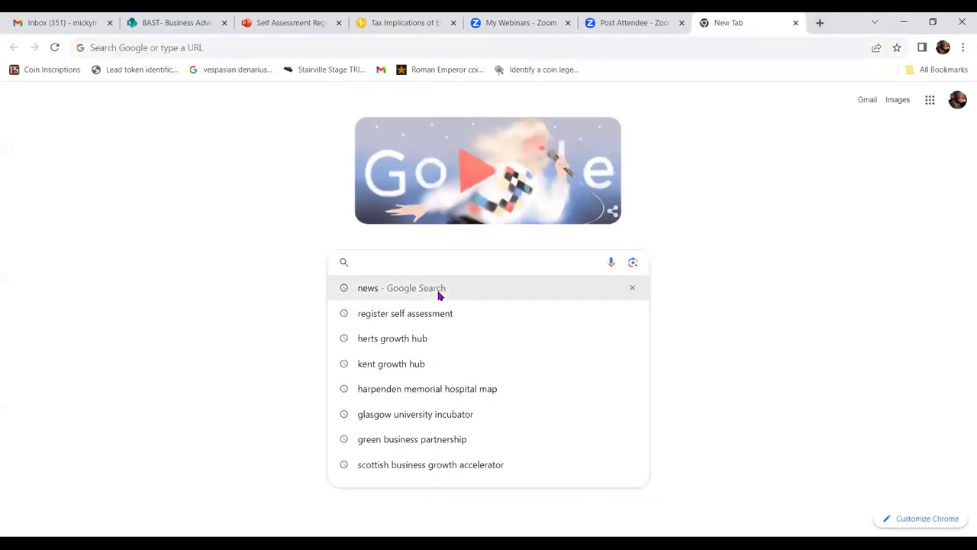
pyautogui.click(437, 315)
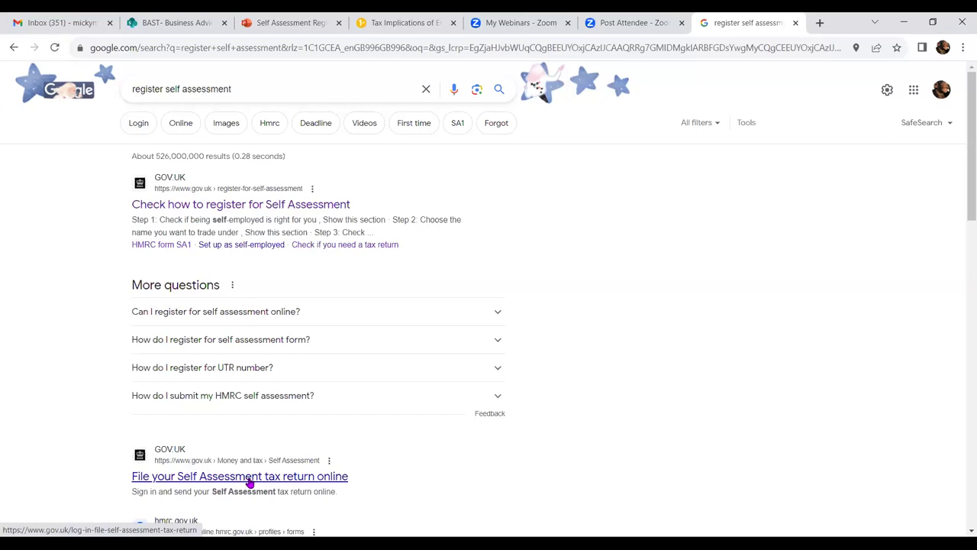
# Open GOV.UK's "File your Self Assessment tax return online" page and follow its link on how to register for Self Assessment
pyautogui.click(250, 478)
pyautogui.scroll(-1, 249, 480)
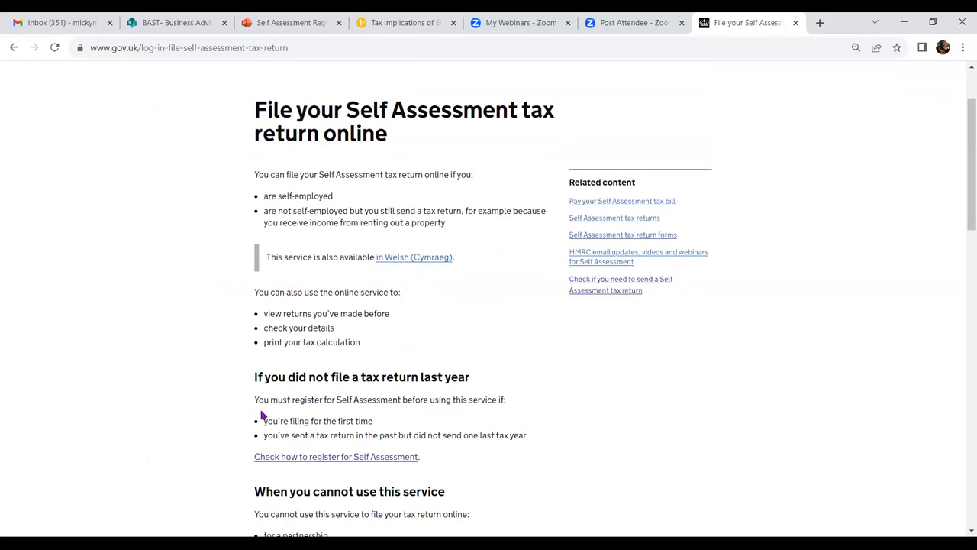
pyautogui.scroll(-1, 197, 461)
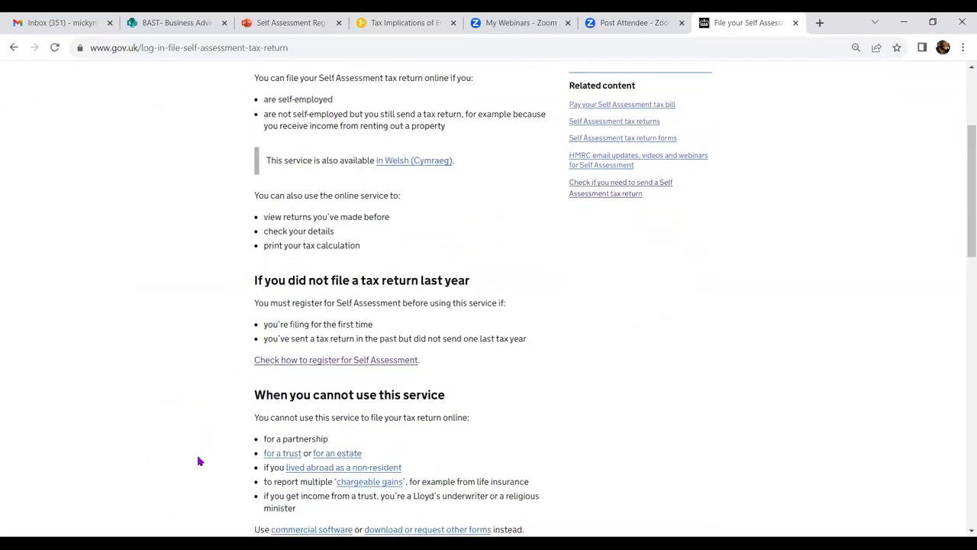
pyautogui.click(356, 365)
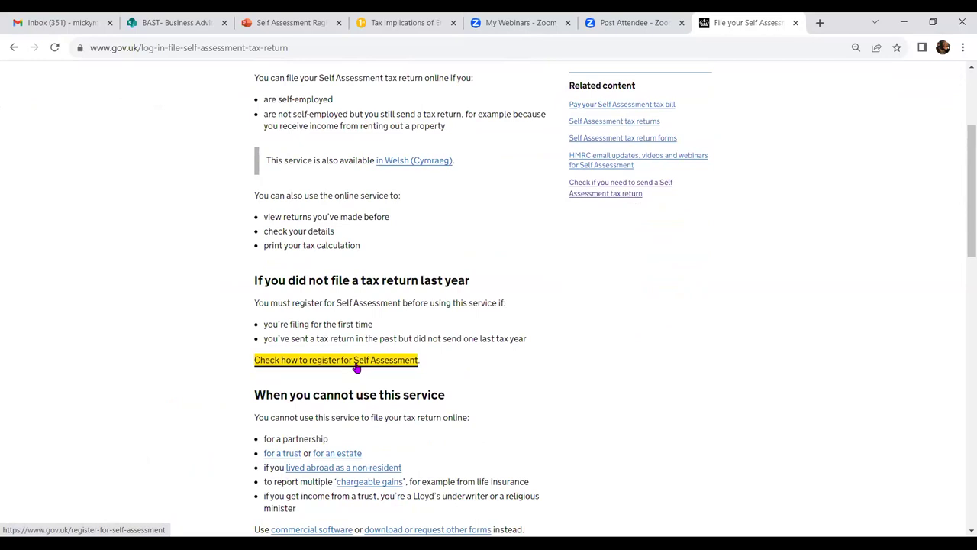
# Start the registration checker, answering that you're self-employed and registering for the first time
pyautogui.scroll(-2, 356, 367)
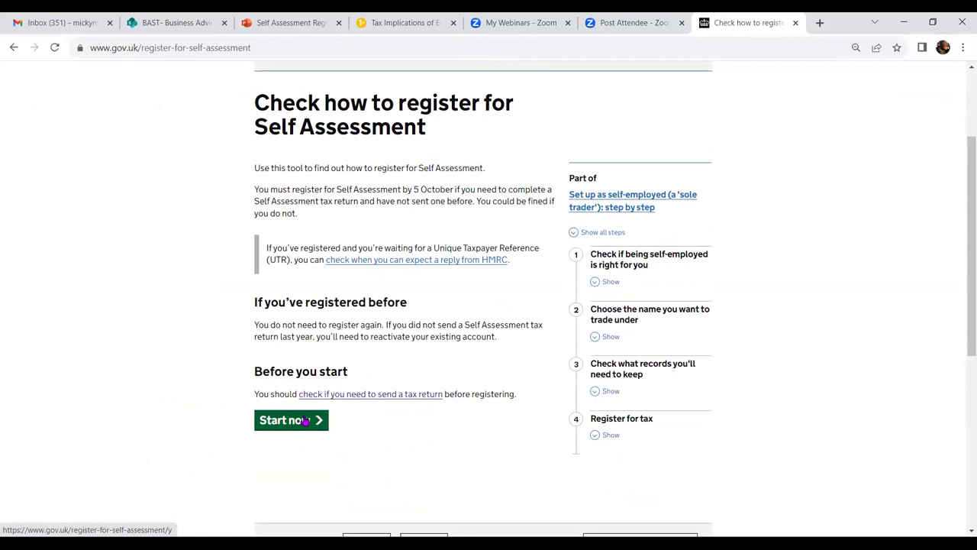
pyautogui.click(304, 420)
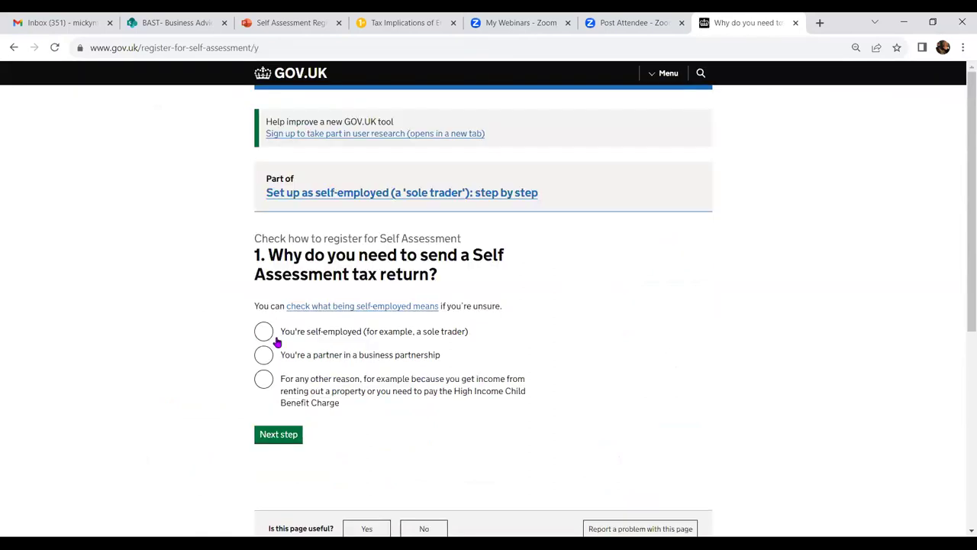
pyautogui.click(263, 331)
pyautogui.click(287, 435)
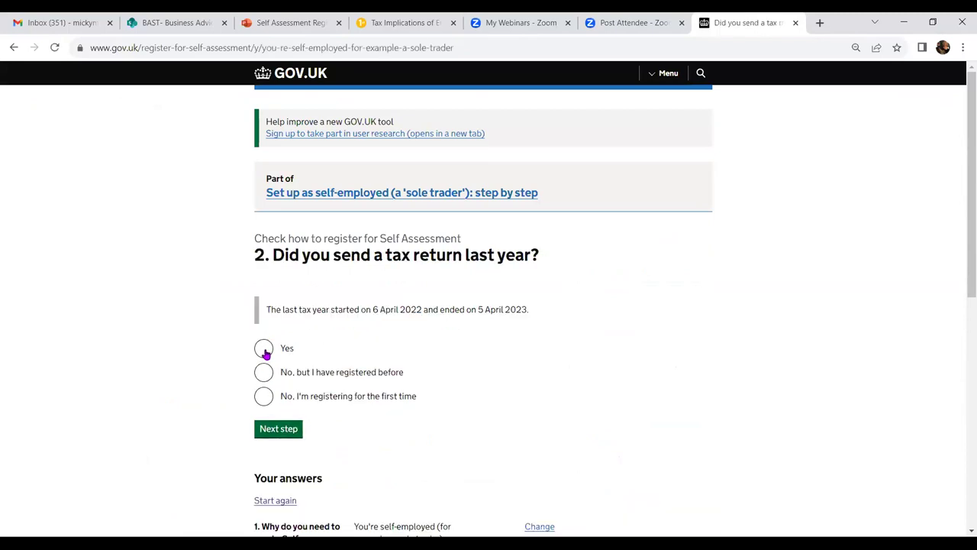
pyautogui.click(264, 401)
pyautogui.click(267, 432)
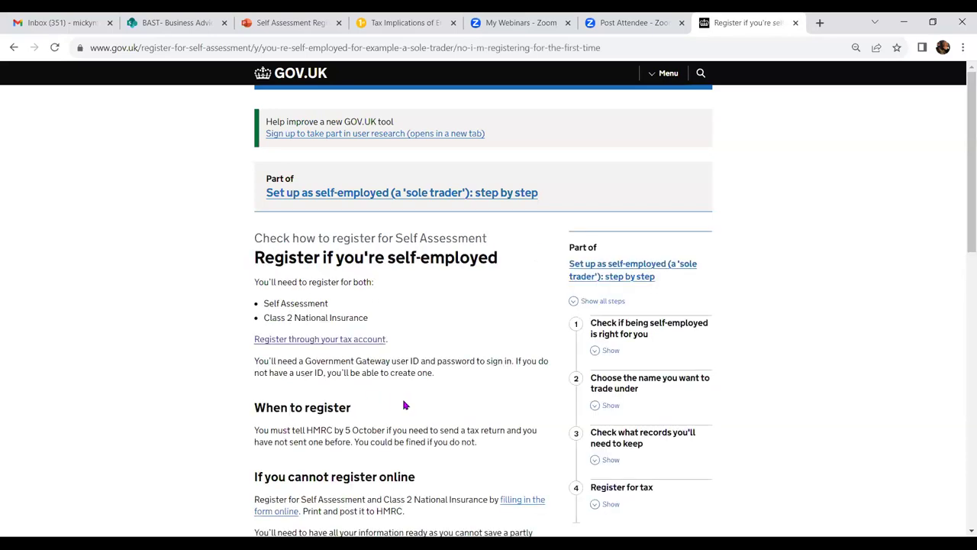
# Review the self-employed registration guidance and open the Government Gateway sign-in page through the tax account link
pyautogui.scroll(-1, 404, 404)
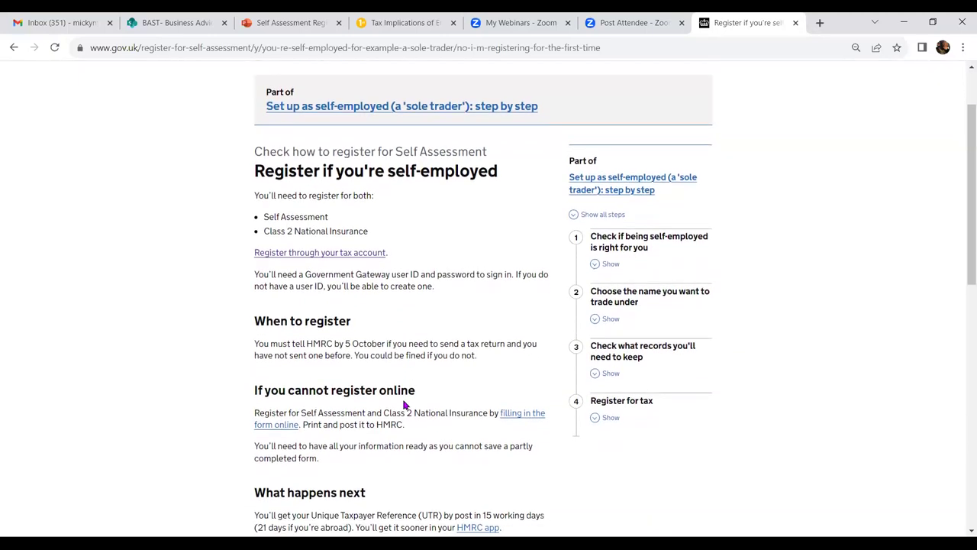
pyautogui.scroll(1, 405, 405)
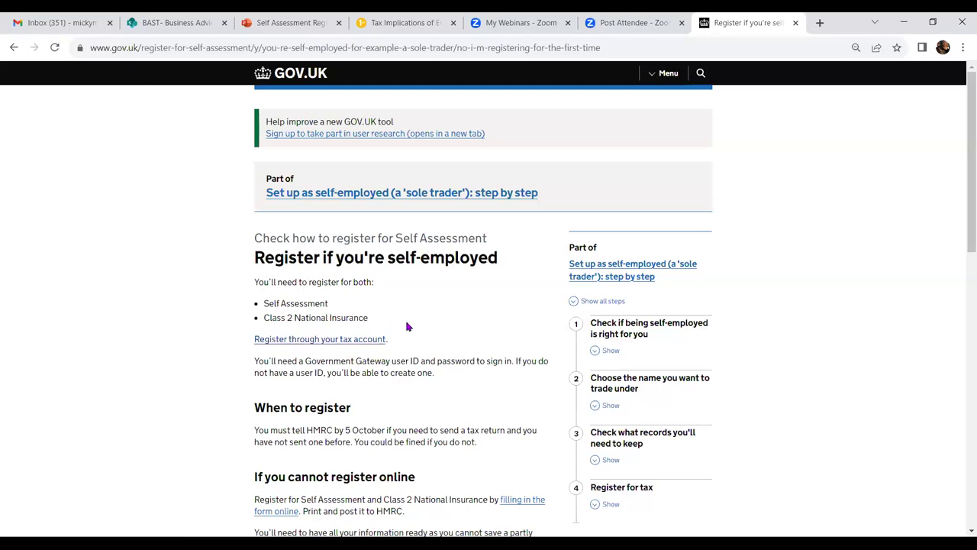
pyautogui.click(343, 341)
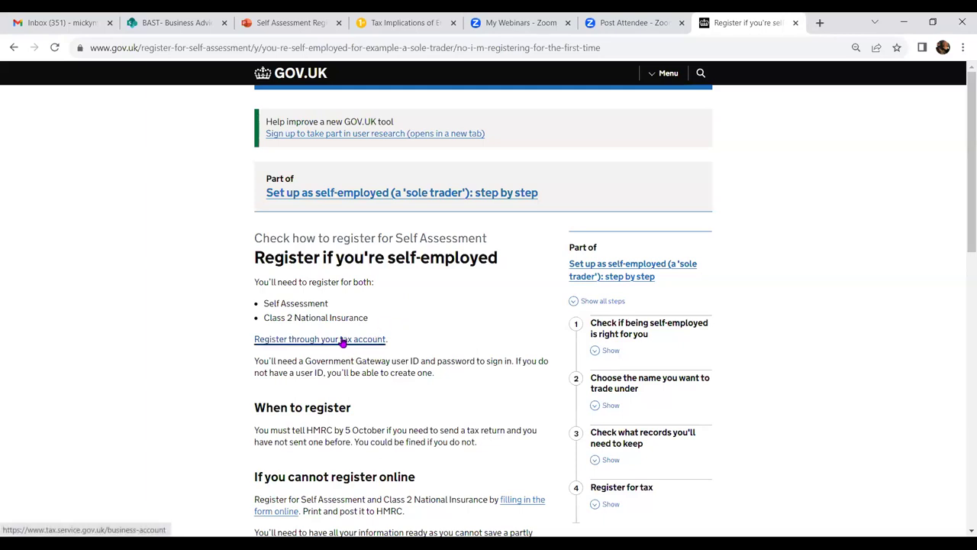
pyautogui.click(343, 342)
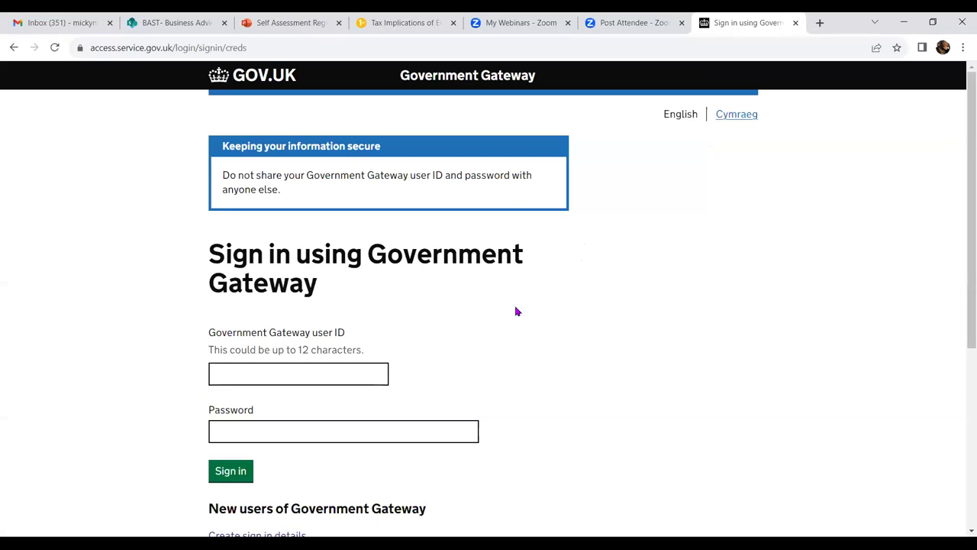
pyautogui.scroll(-2, 516, 311)
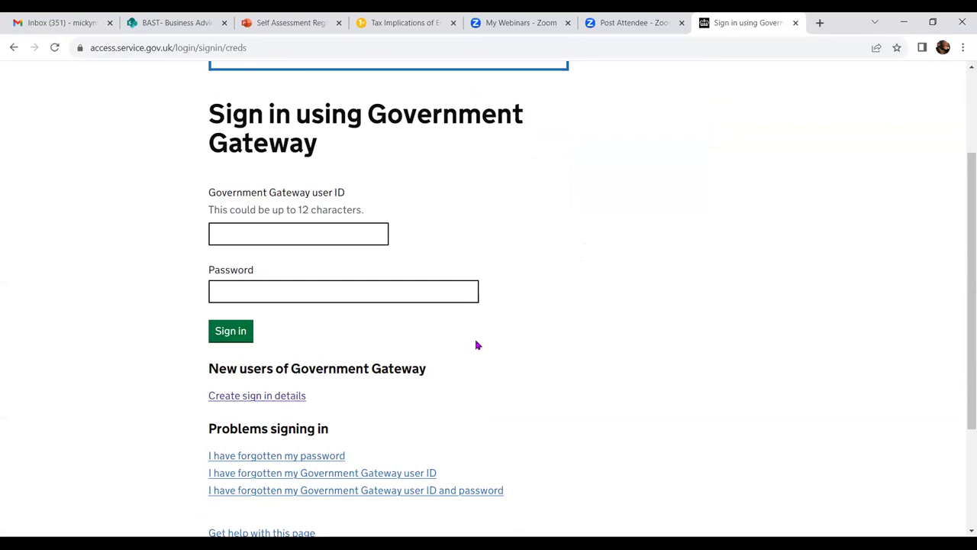
# Go back to the start page of "Check how to register for Self Assessment"
pyautogui.click(16, 48)
pyautogui.click(15, 48)
pyautogui.click(15, 49)
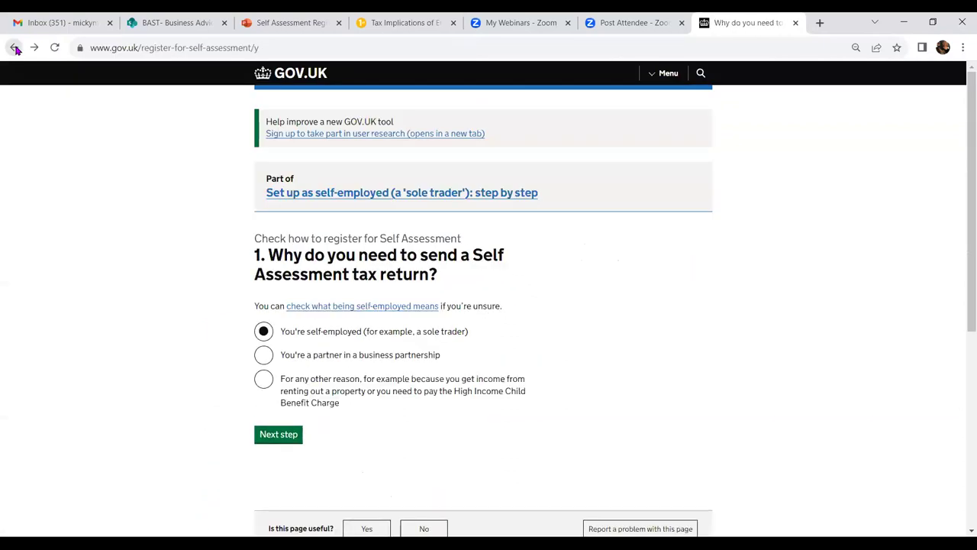
pyautogui.click(15, 48)
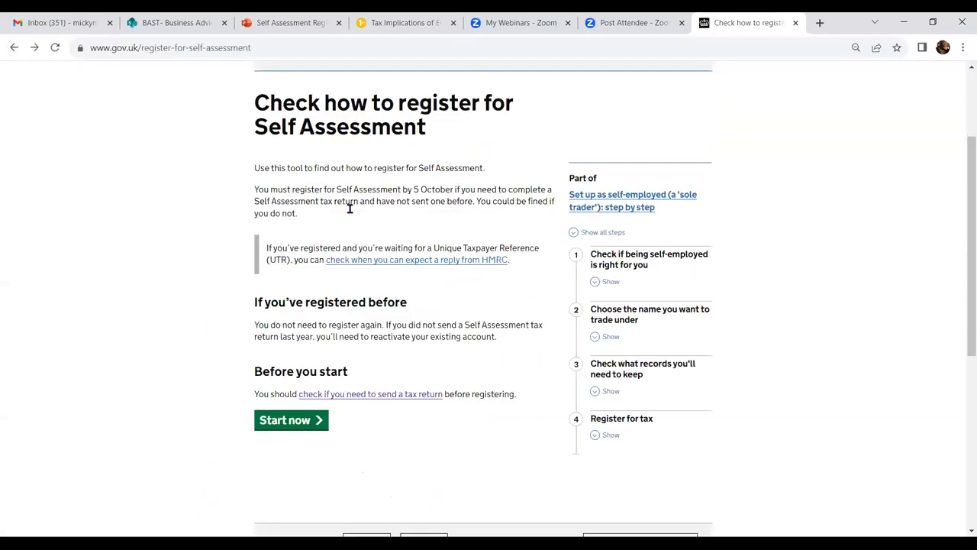
# Run the registration checker again as a self-employed person who is registering for the first time
pyautogui.click(303, 422)
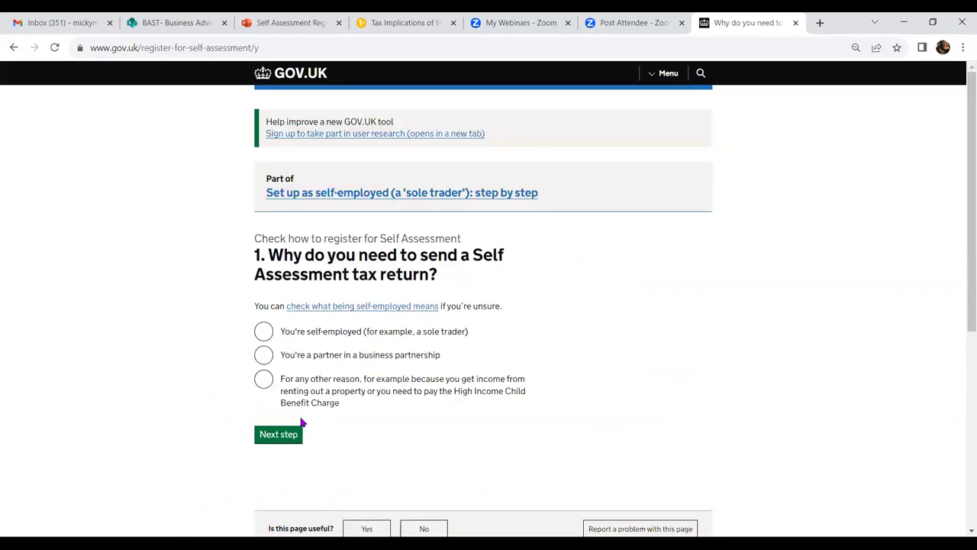
pyautogui.click(267, 334)
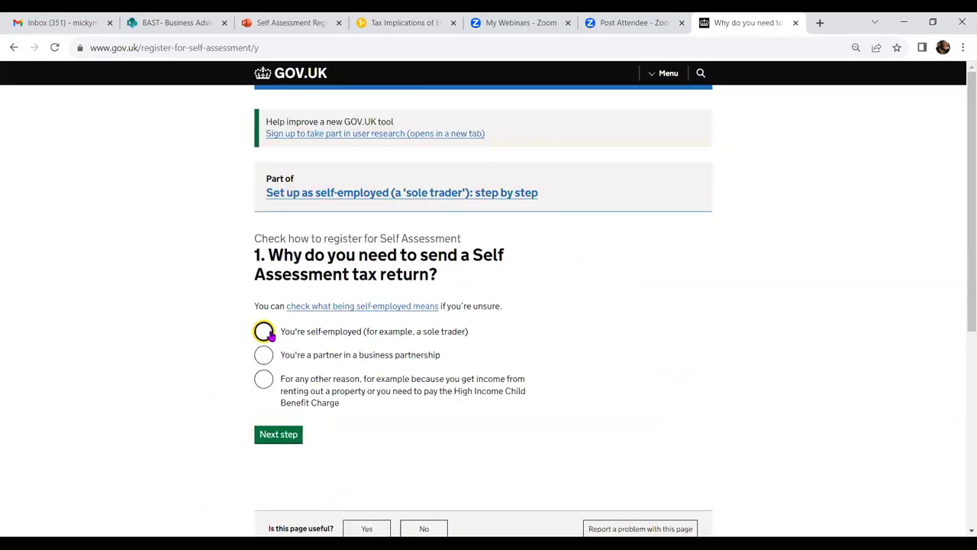
pyautogui.click(283, 434)
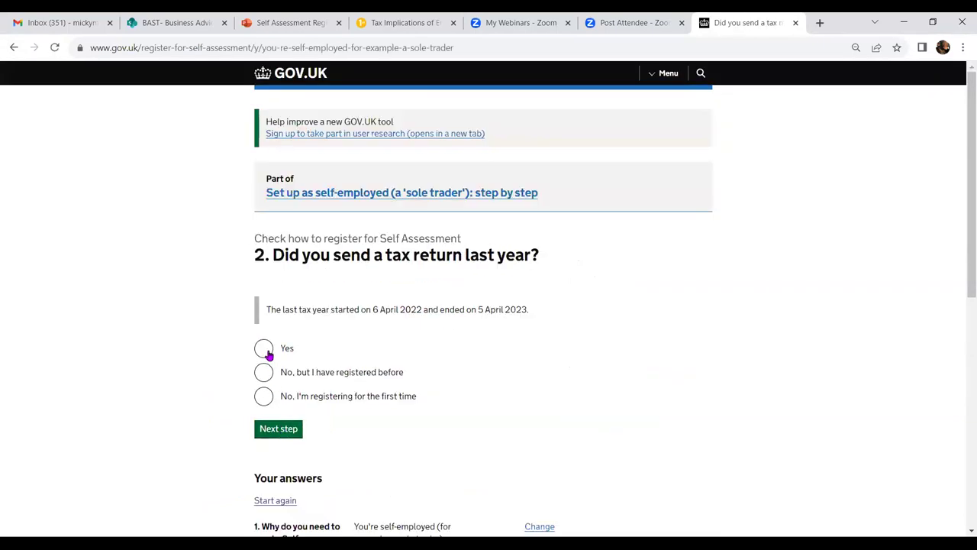
pyautogui.click(263, 397)
pyautogui.click(289, 431)
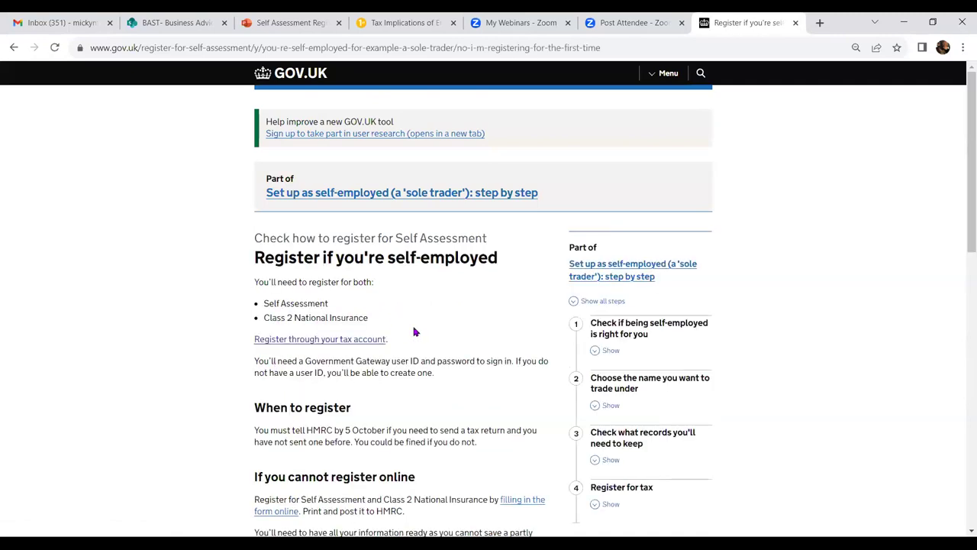
# Choose to register through the tax account and begin creating new Government Gateway sign-in details
pyautogui.click(317, 345)
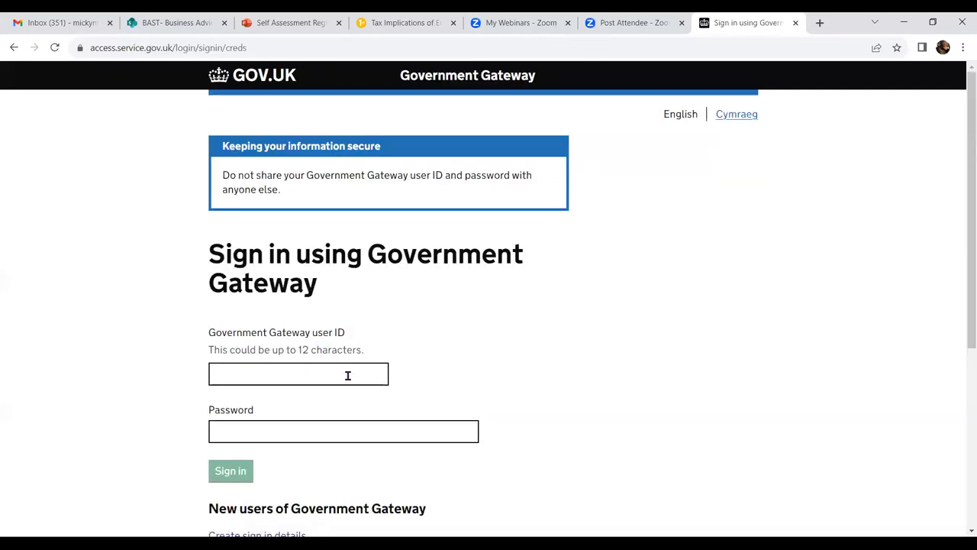
pyautogui.scroll(-2, 324, 422)
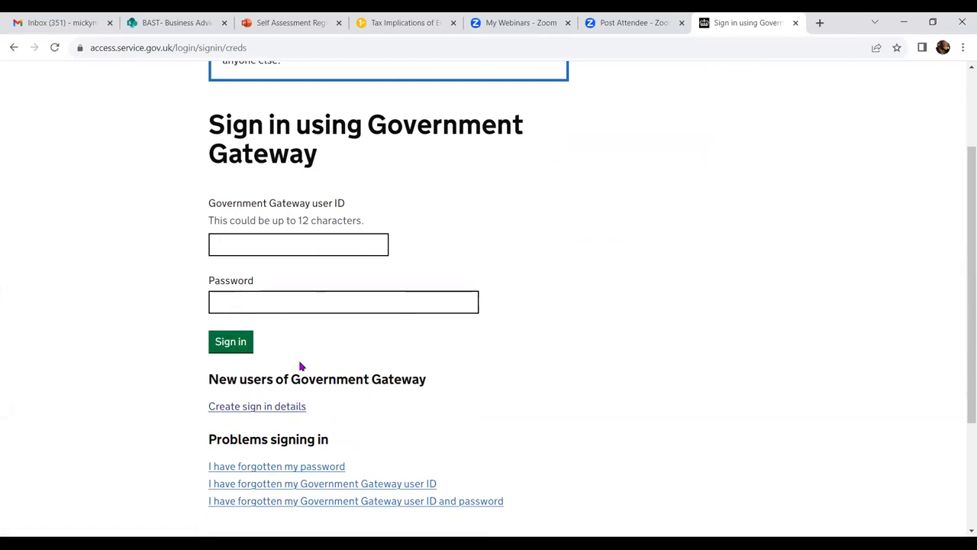
pyautogui.click(260, 408)
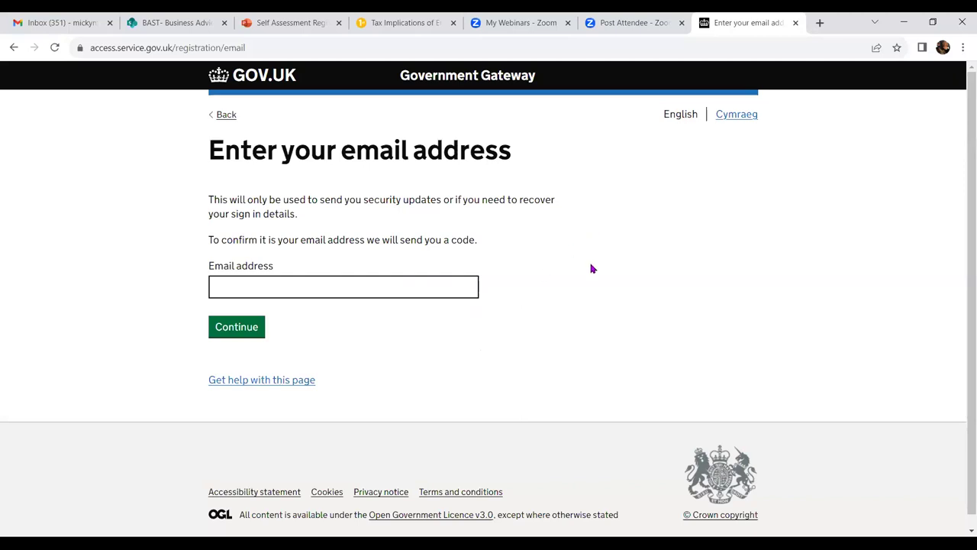
pyautogui.scroll(-1, 592, 268)
pyautogui.scroll(1, 592, 267)
# Return to the Self Assessment Registration presentation in PowerPoint and start the slide show from the current slide
pyautogui.click(287, 21)
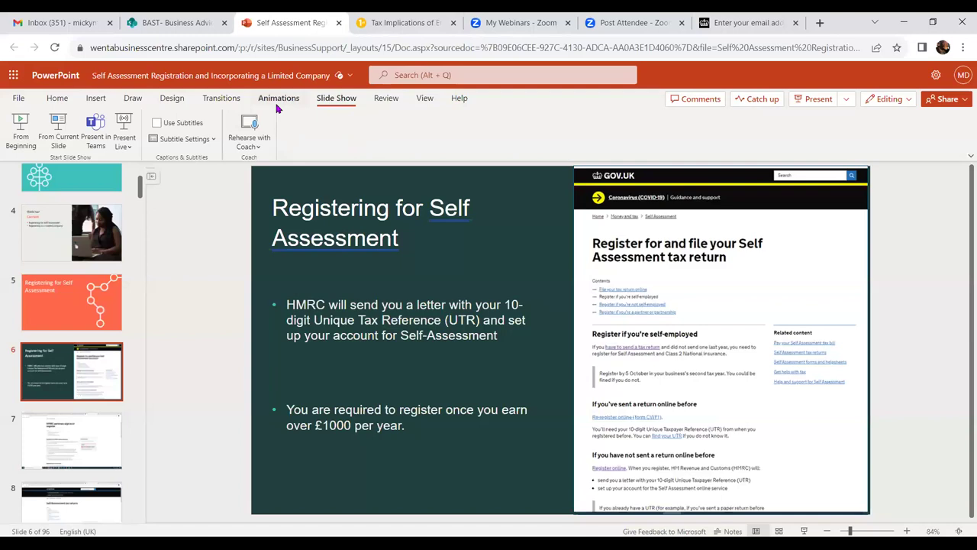
pyautogui.click(59, 128)
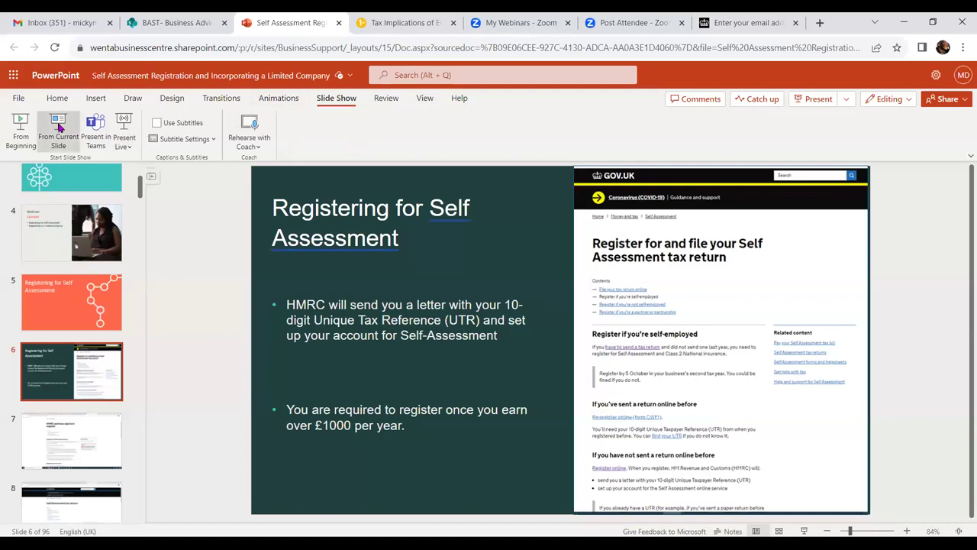
pyautogui.click(59, 128)
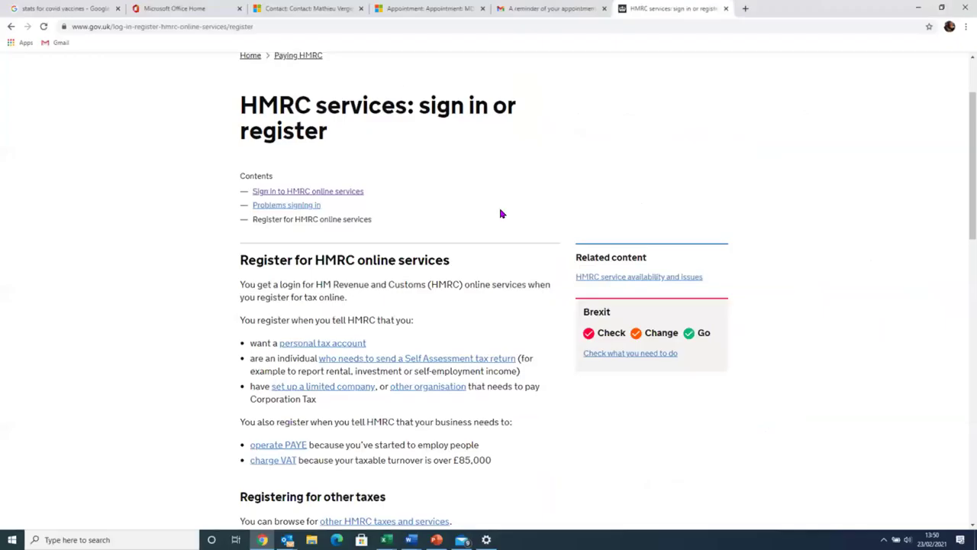
# From HMRC's guidance on who must send a return, go through registering and sending a return to online registration for the self-employed
pyautogui.click(356, 365)
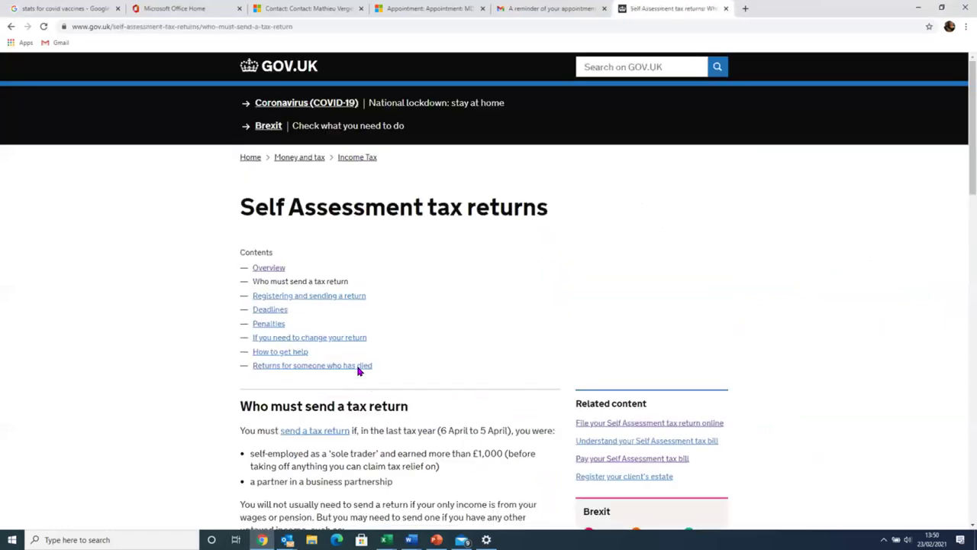
pyautogui.click(309, 295)
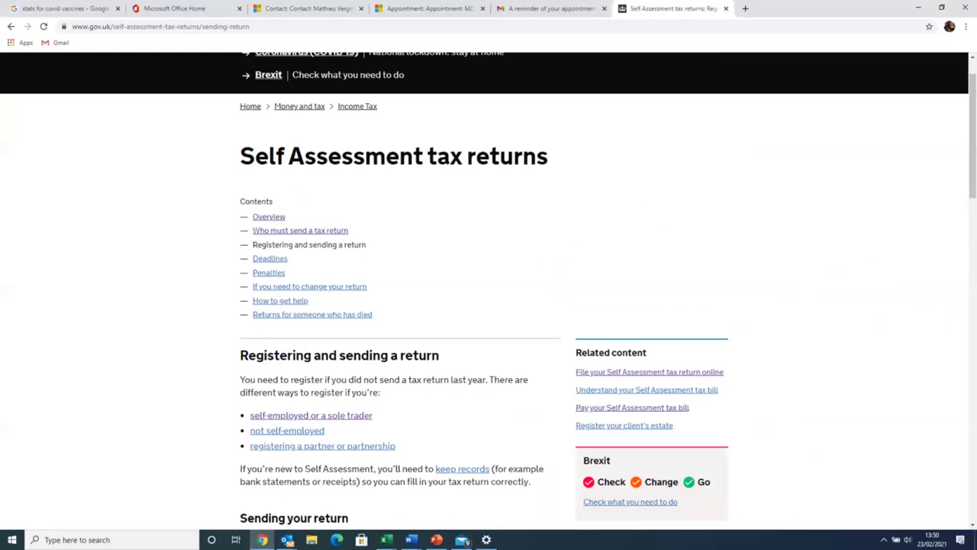
pyautogui.click(310, 414)
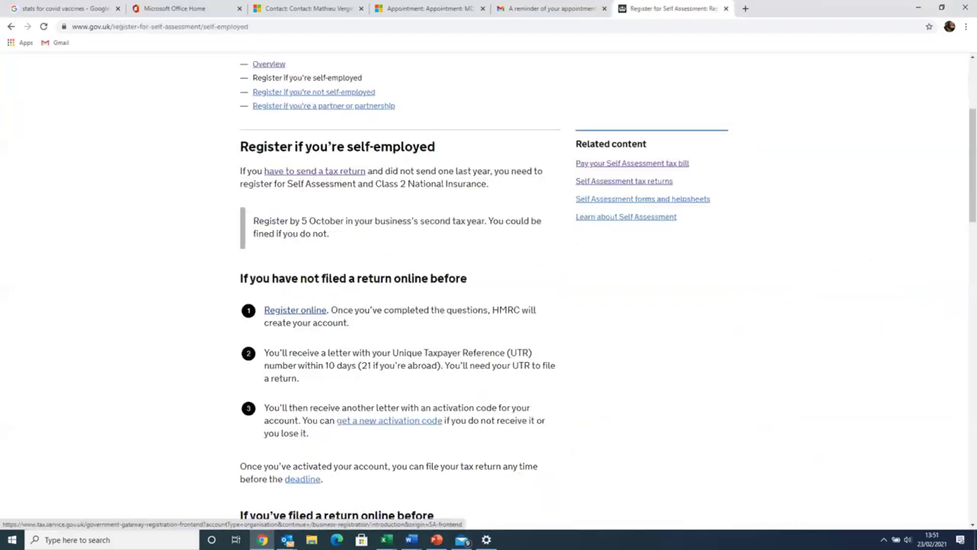
pyautogui.click(295, 310)
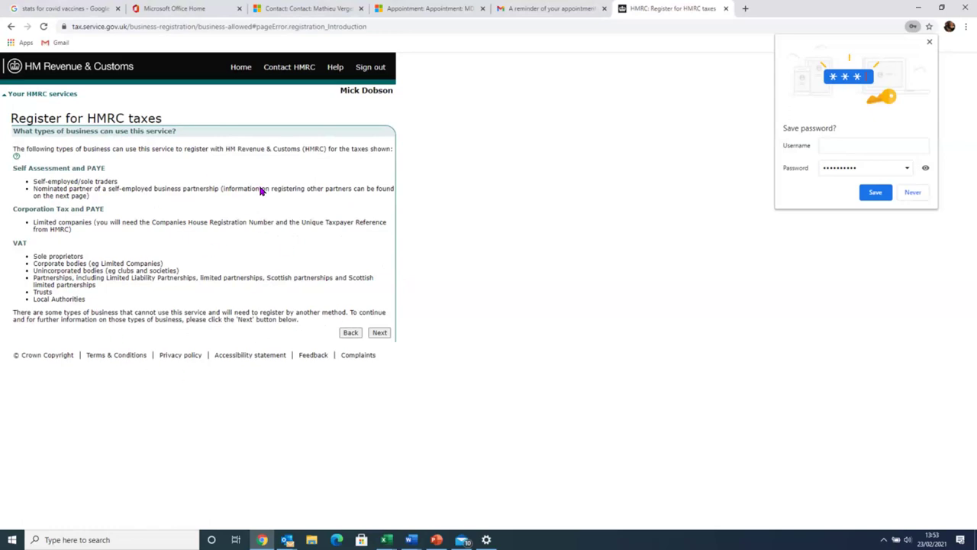
# Continue through the HMRC tax registration introduction and submit 10/12/2021 as the date self-employment started
pyautogui.press('Return')
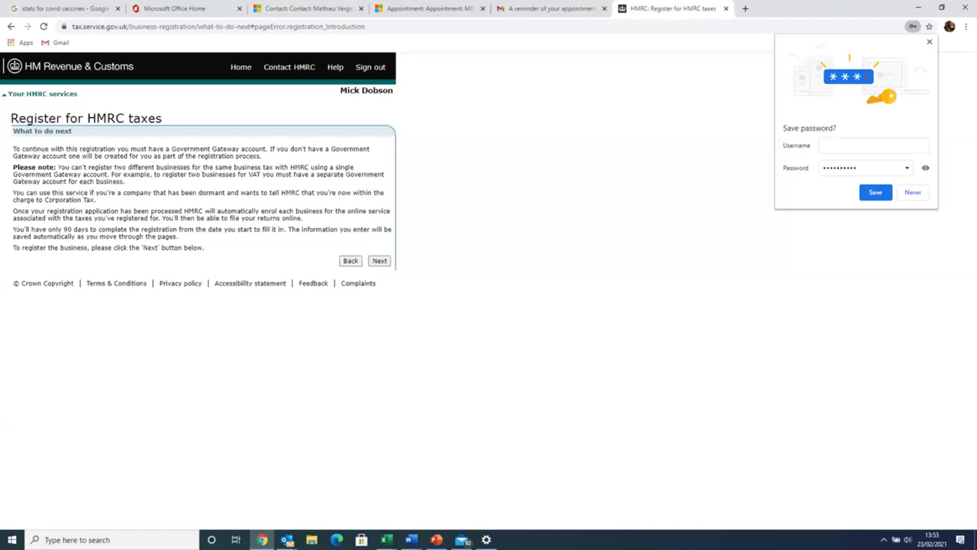
pyautogui.click(380, 261)
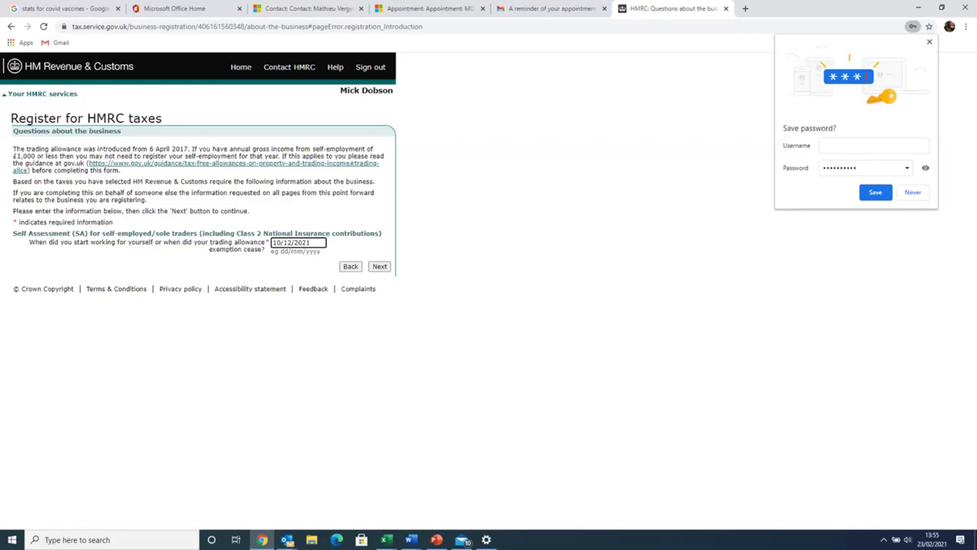
pyautogui.press('Return')
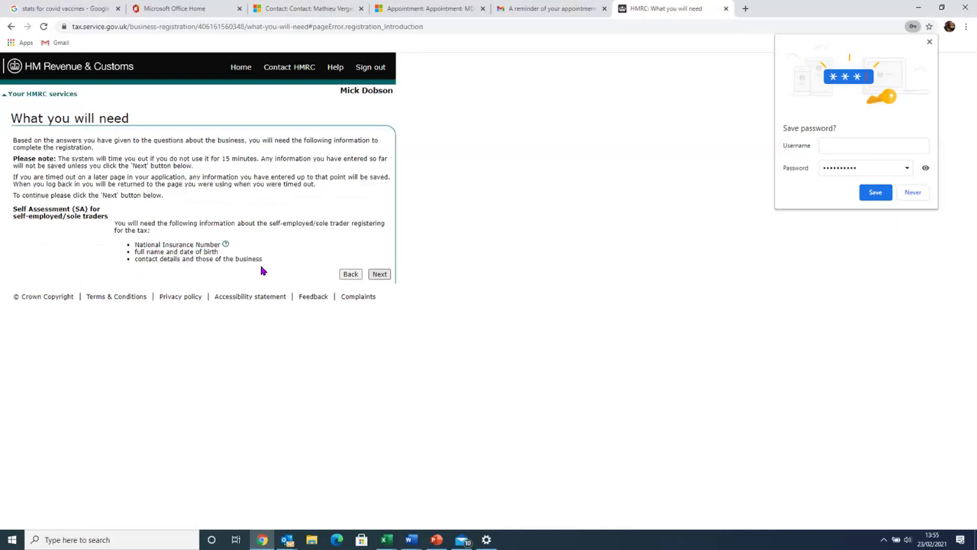
# Find the home address by postcode, answer No to living there under 3 years, and submit it with effective date 1/3/2002
pyautogui.press('Return')
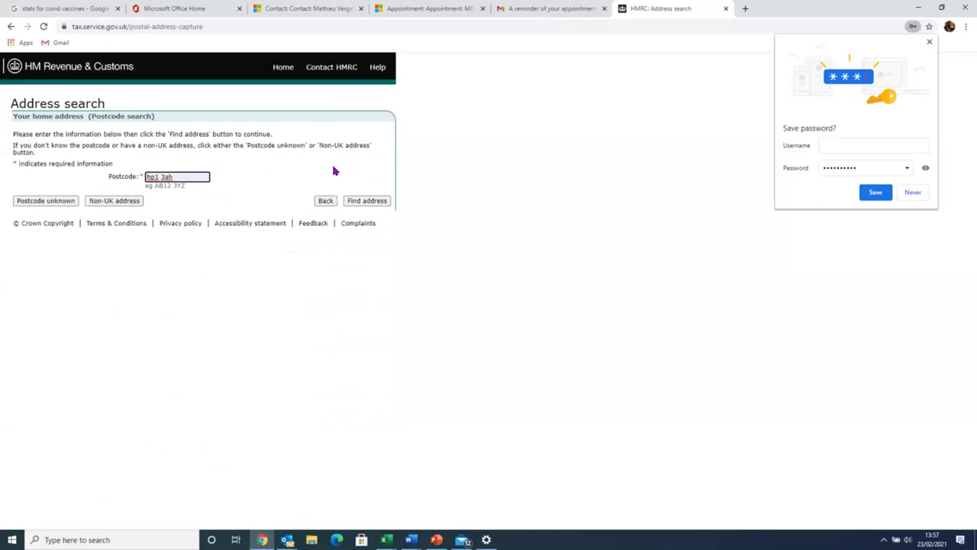
pyautogui.click(367, 199)
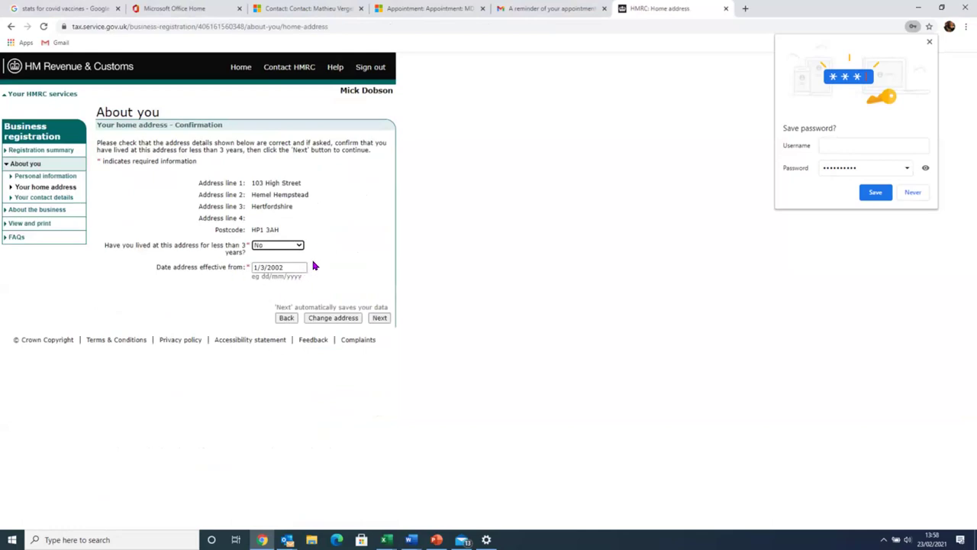
pyautogui.click(379, 318)
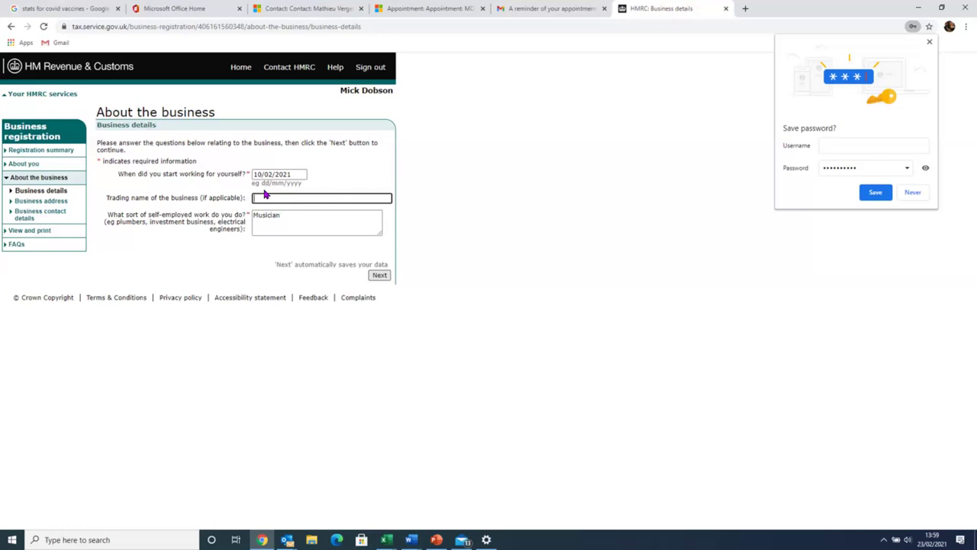
# Submit the business details with start date 10/02/2021 and work type Musician, and answer Yes to the business address matching the home address
pyautogui.press('Return')
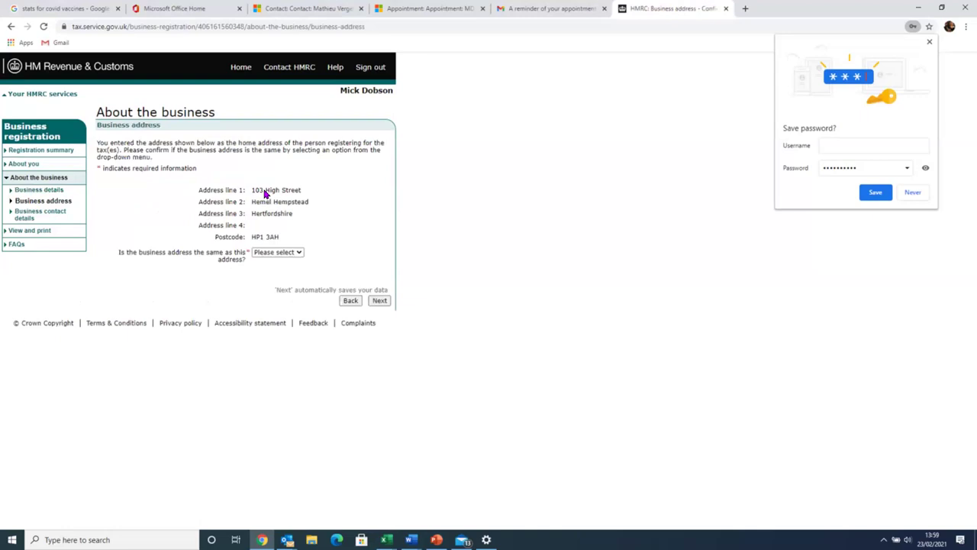
pyautogui.click(297, 255)
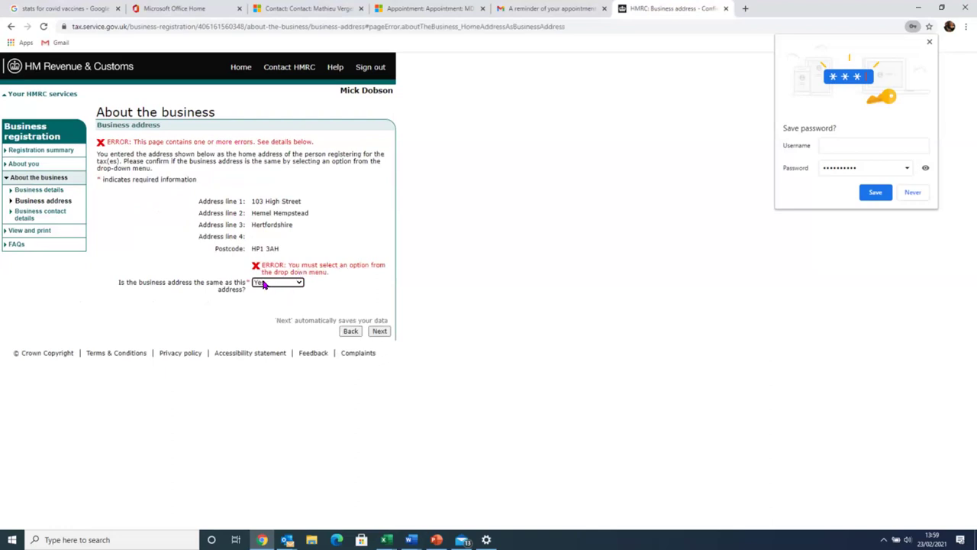
pyautogui.press('Return')
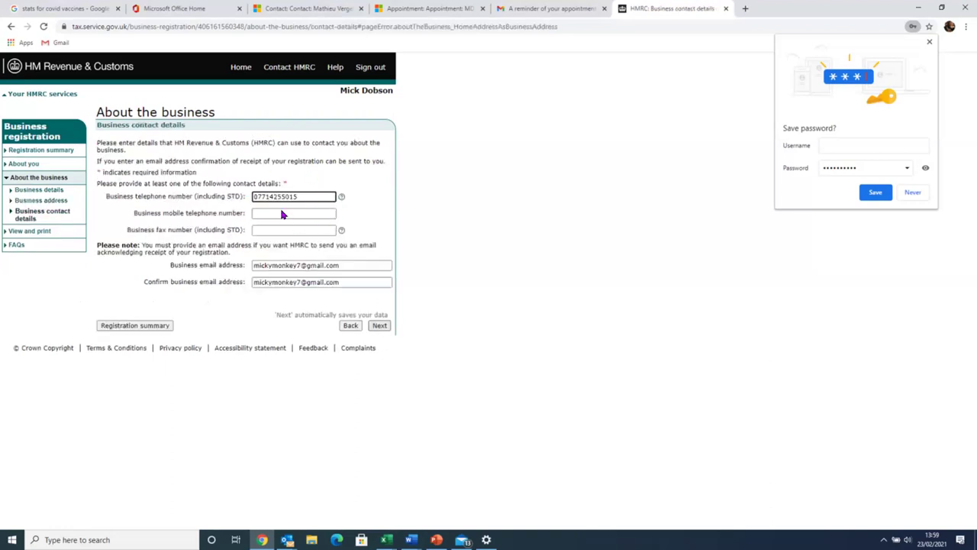
# Submit the business contact details, and complete the declaration as Self-employed/Sole trader/Sole proprietor by confirming the information is accurate
pyautogui.click(380, 326)
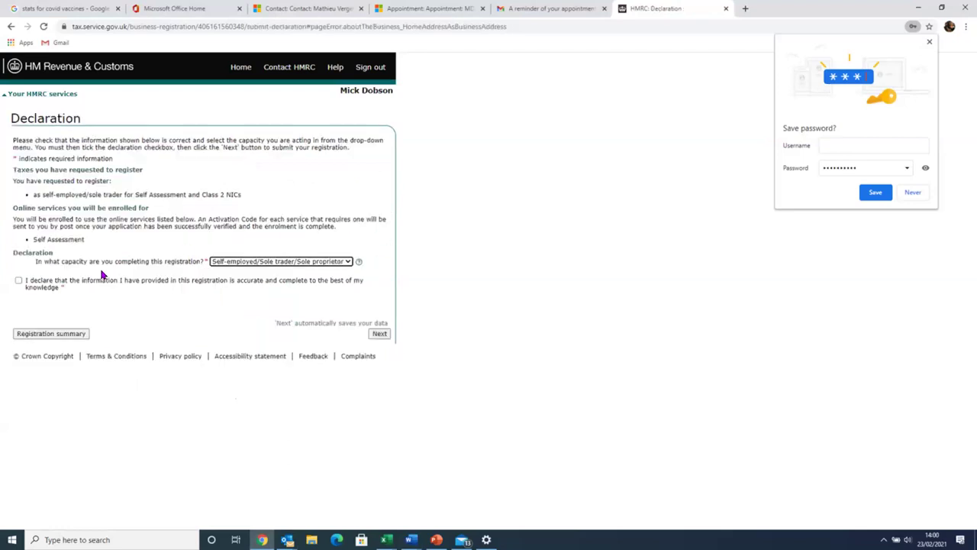
pyautogui.click(18, 281)
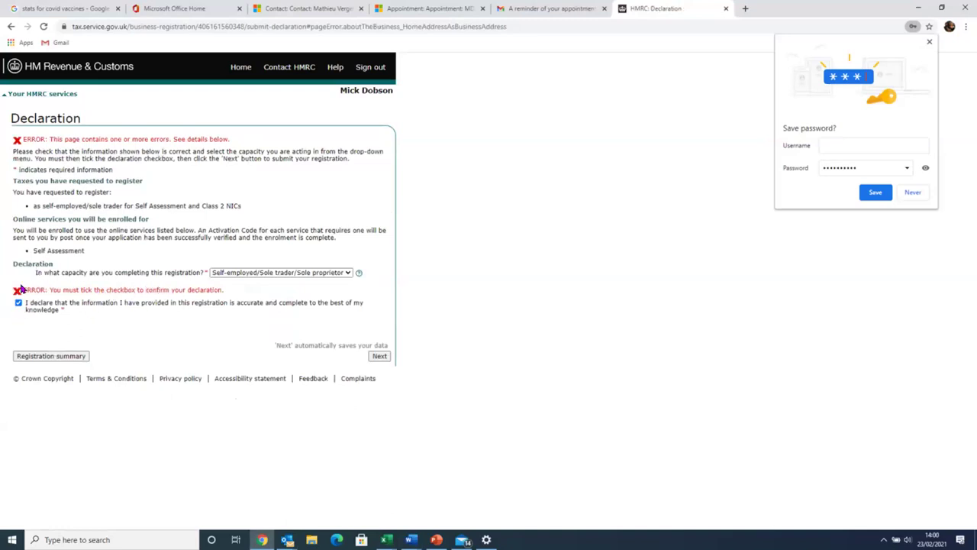
pyautogui.click(380, 356)
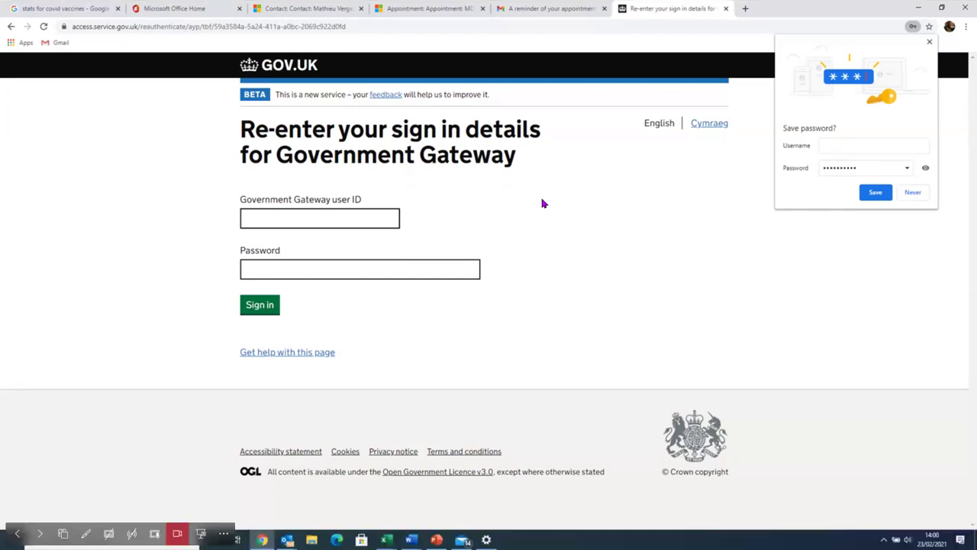
# Leave the slide show about registering a limited company and search the web for "companies house" in the browser
pyautogui.hotkey('alt', 'Tab')
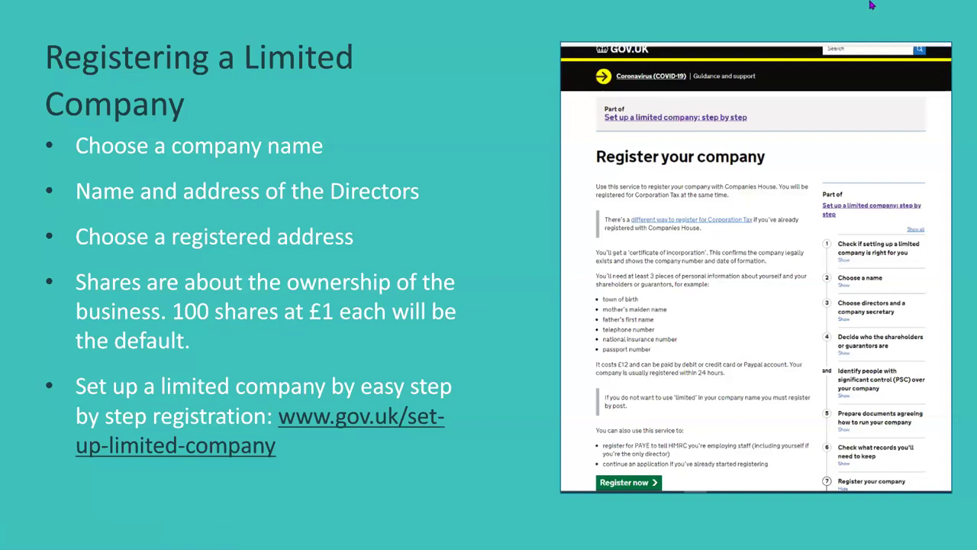
pyautogui.press('Escape')
pyautogui.click(760, 25)
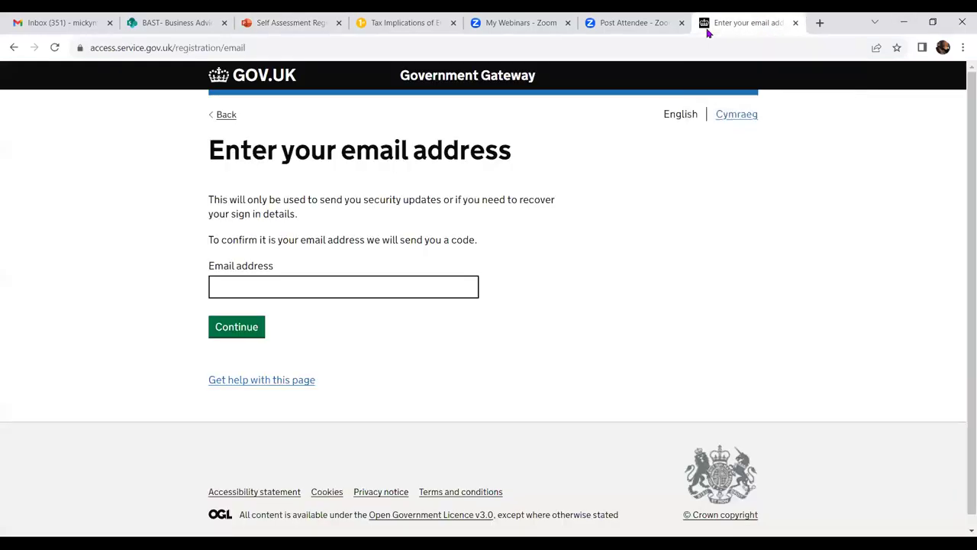
pyautogui.click(145, 55)
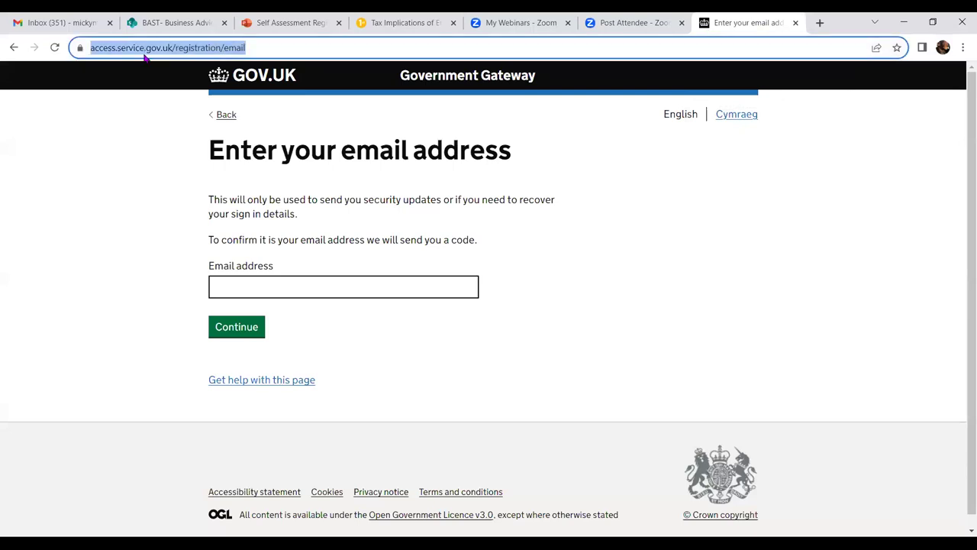
pyautogui.write('compa')
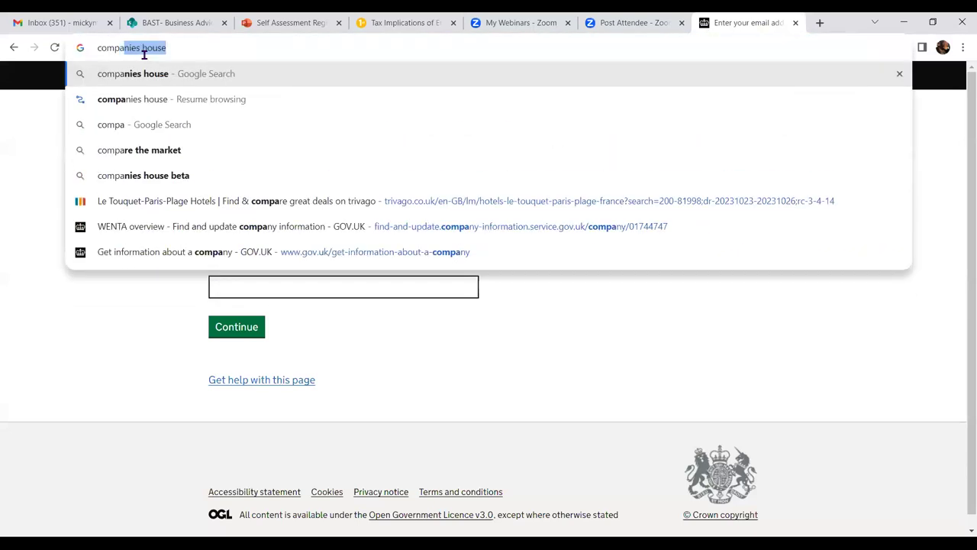
pyautogui.write('nies house')
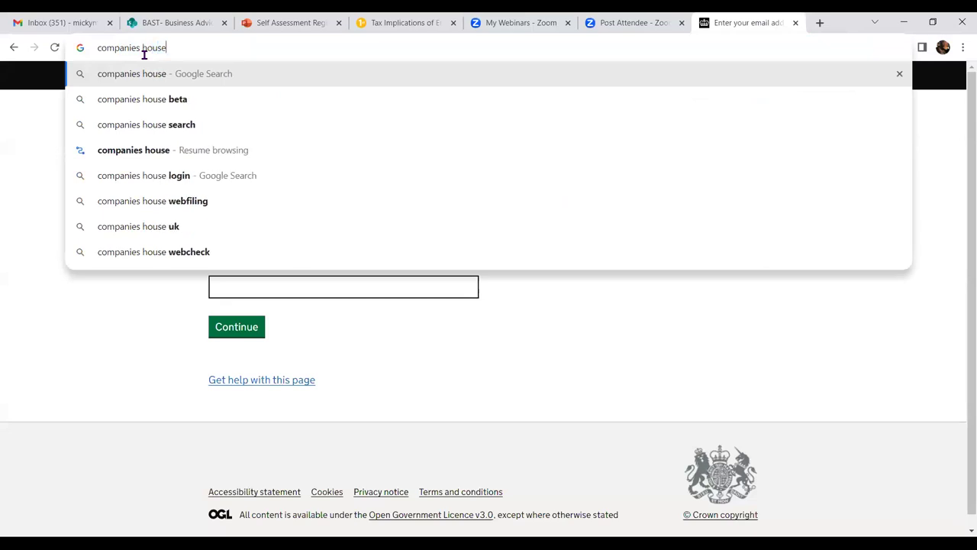
pyautogui.press('Return')
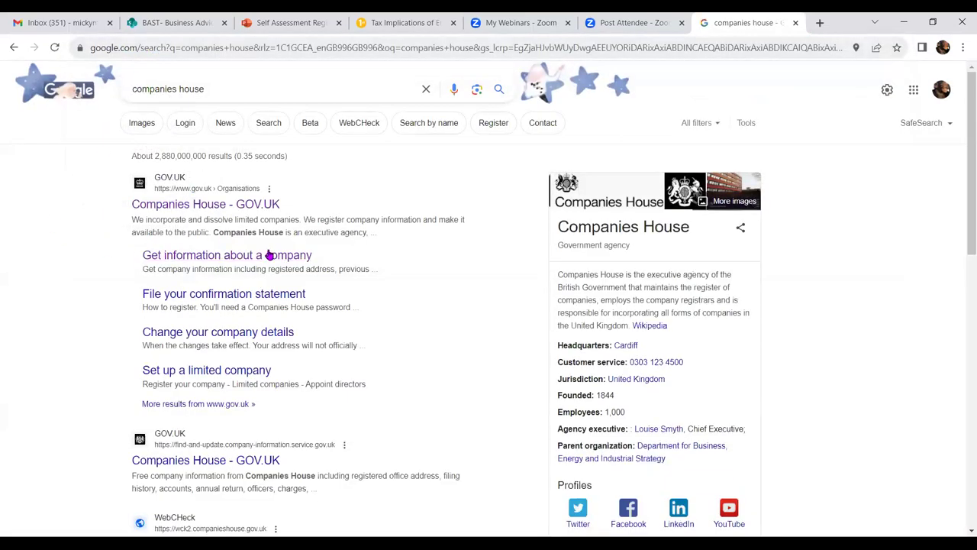
# Open the GOV.UK service for getting information about a company and search the register for "wenta"
pyautogui.click(214, 265)
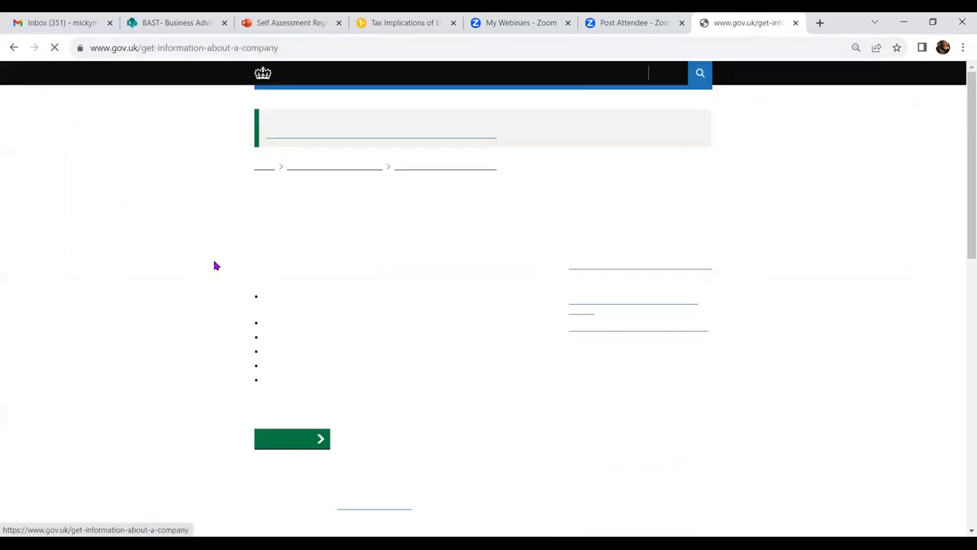
pyautogui.click(293, 444)
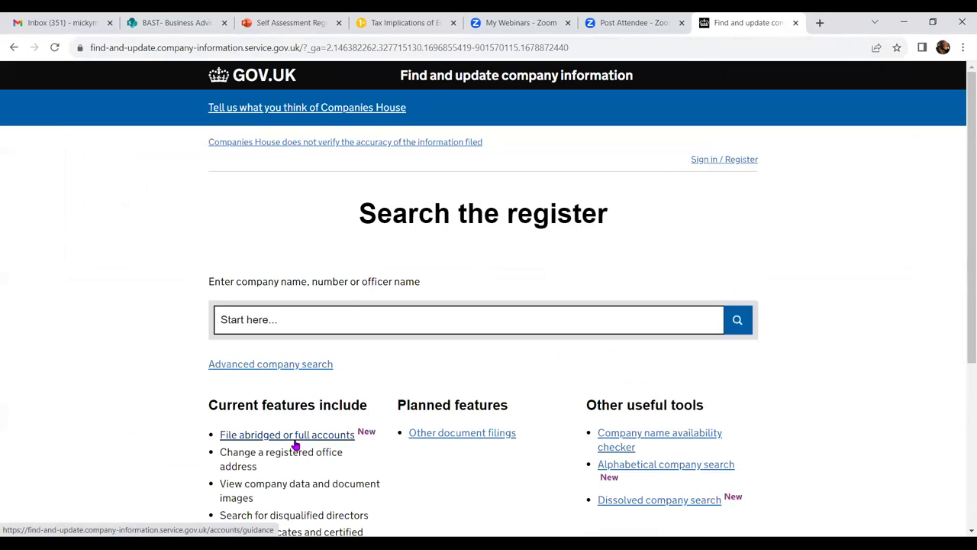
pyautogui.click(326, 316)
pyautogui.write('wenta')
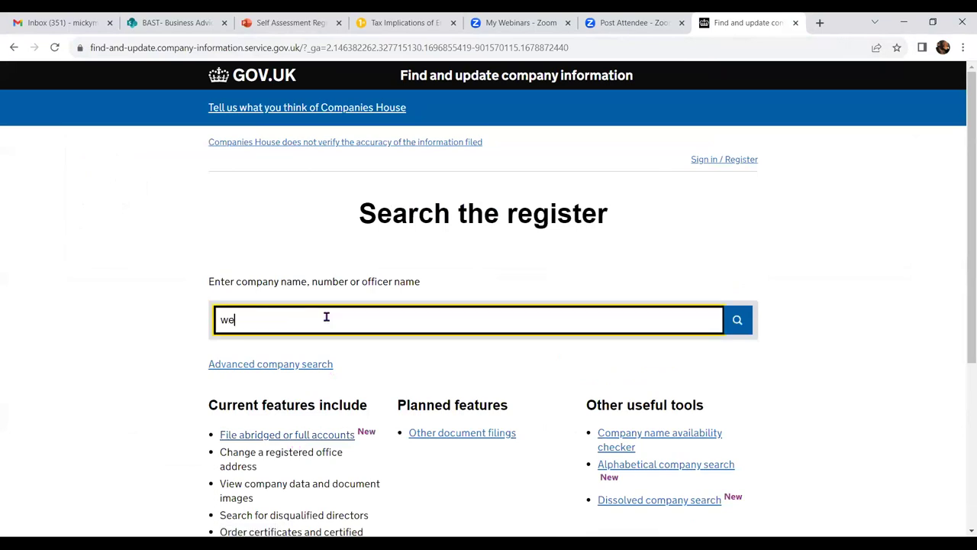
pyautogui.press('Return')
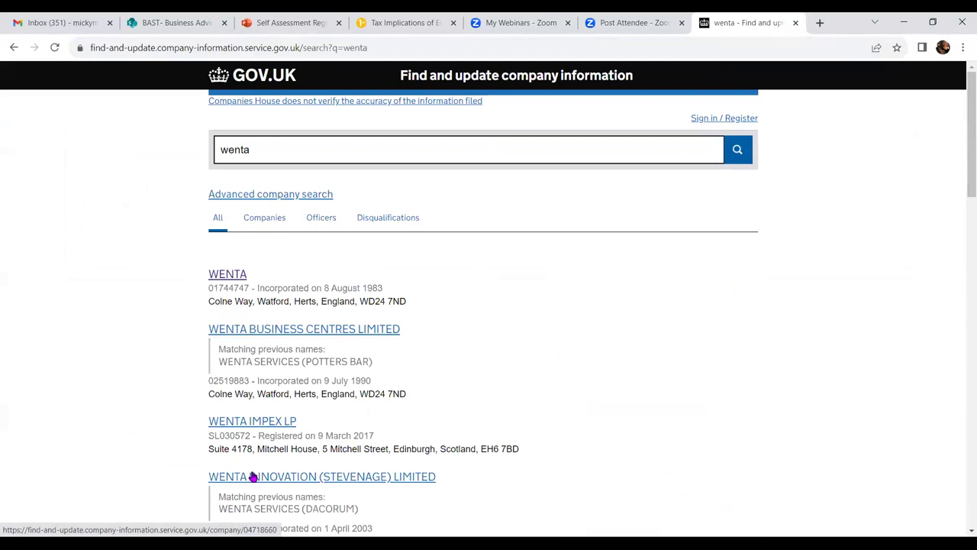
# Look through the similarly named companies in the results and open the record of the company named exactly WENTA
pyautogui.scroll(-3, 253, 476)
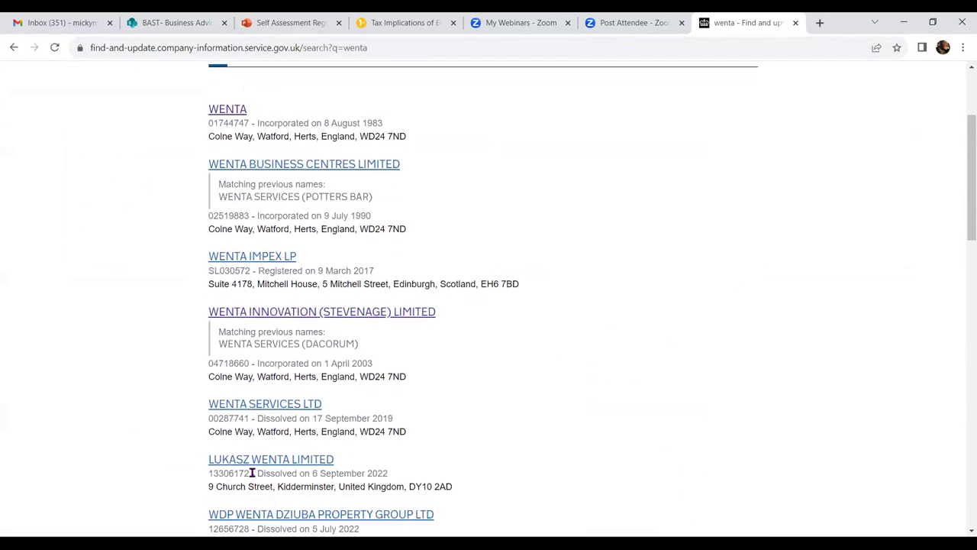
pyautogui.scroll(2, 252, 473)
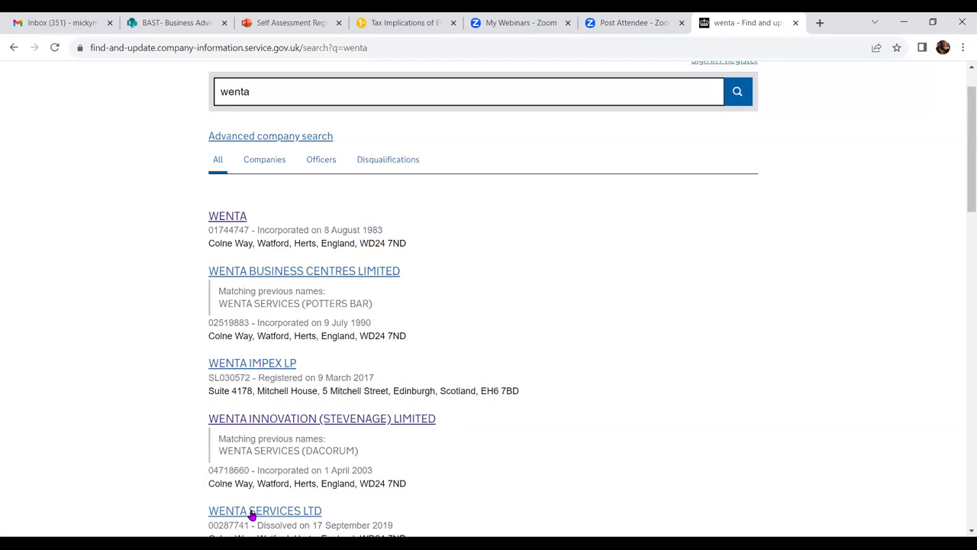
pyautogui.scroll(-1, 254, 517)
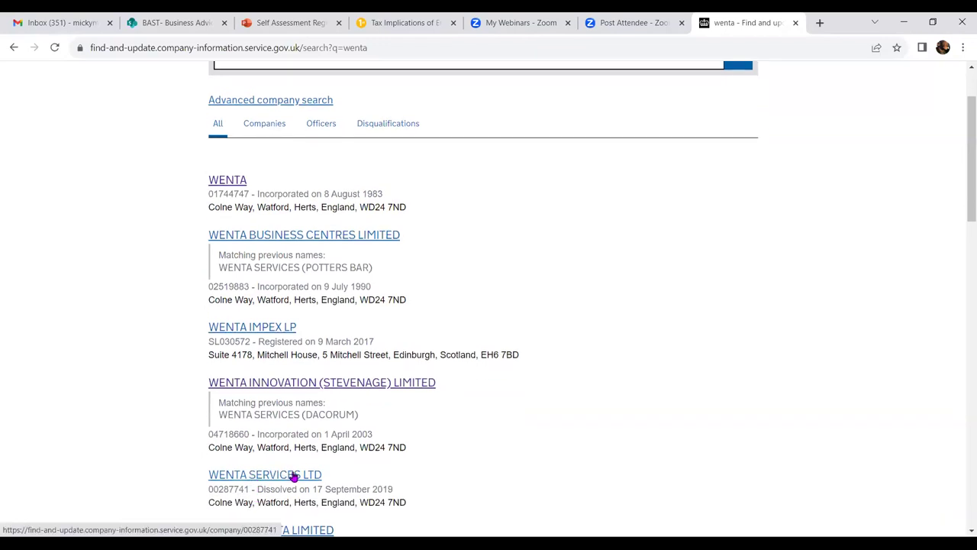
pyautogui.click(229, 182)
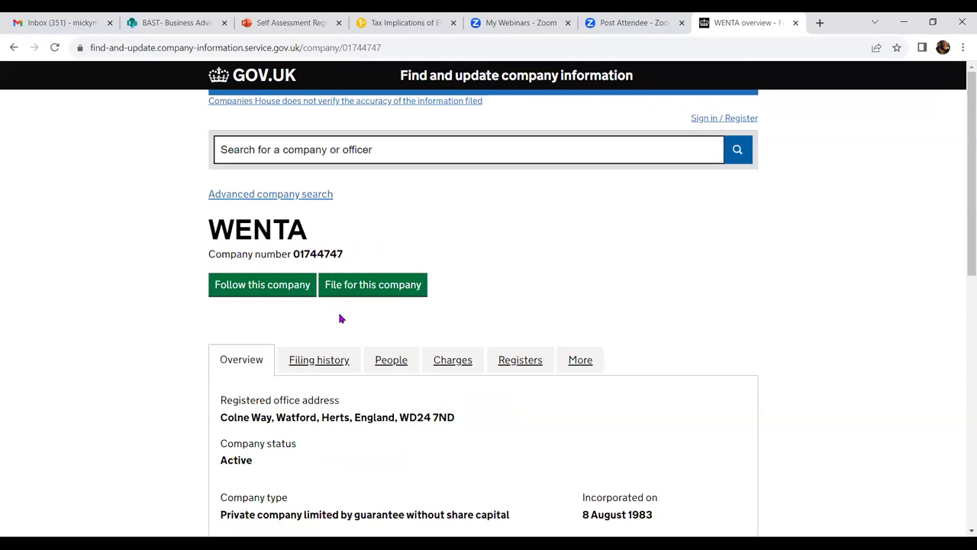
# Examine WENTA's filing history for its accounts, confirmation statements and director changes
pyautogui.scroll(-2, 340, 318)
pyautogui.click(320, 219)
pyautogui.scroll(-3, 316, 375)
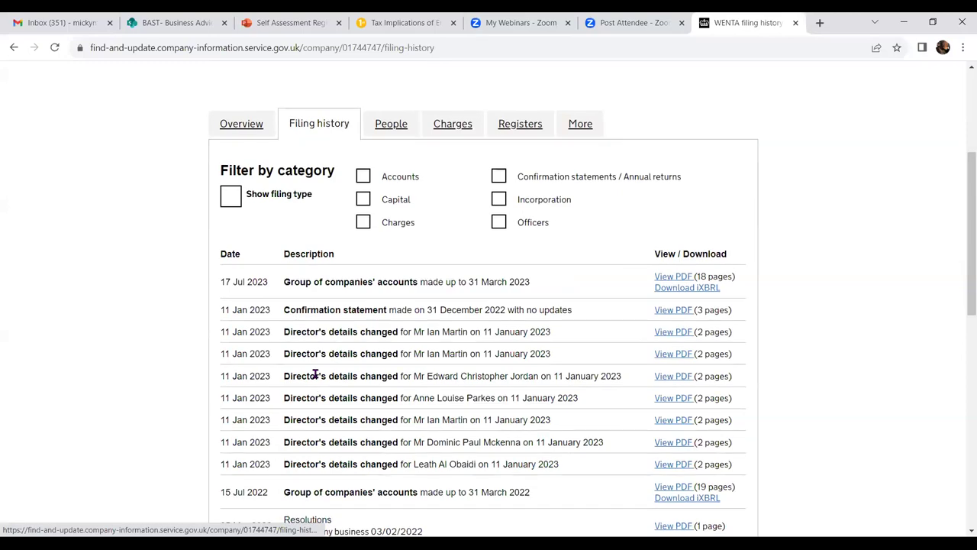
pyautogui.scroll(-8, 316, 375)
pyautogui.scroll(6, 317, 377)
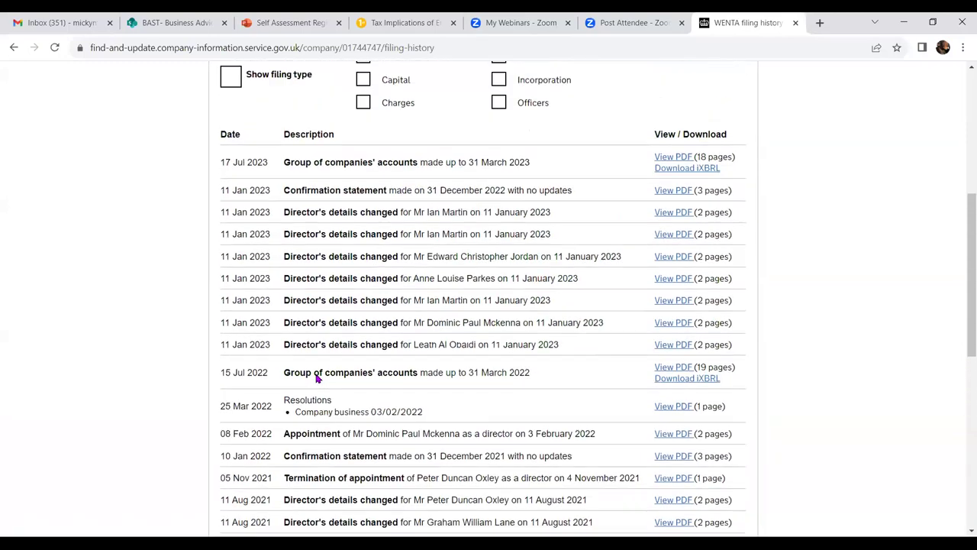
pyautogui.scroll(4, 317, 378)
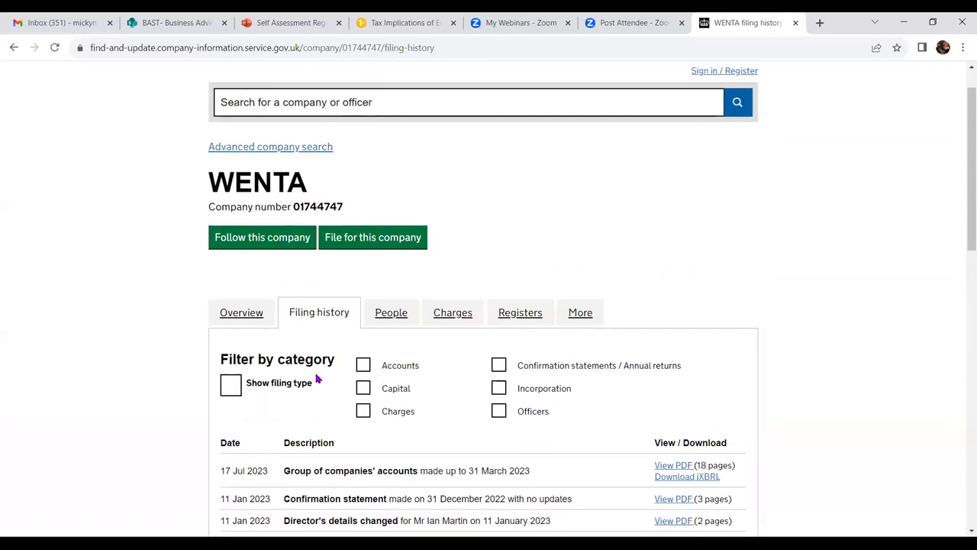
# Examine the list of WENTA's officers and their published details
pyautogui.click(395, 317)
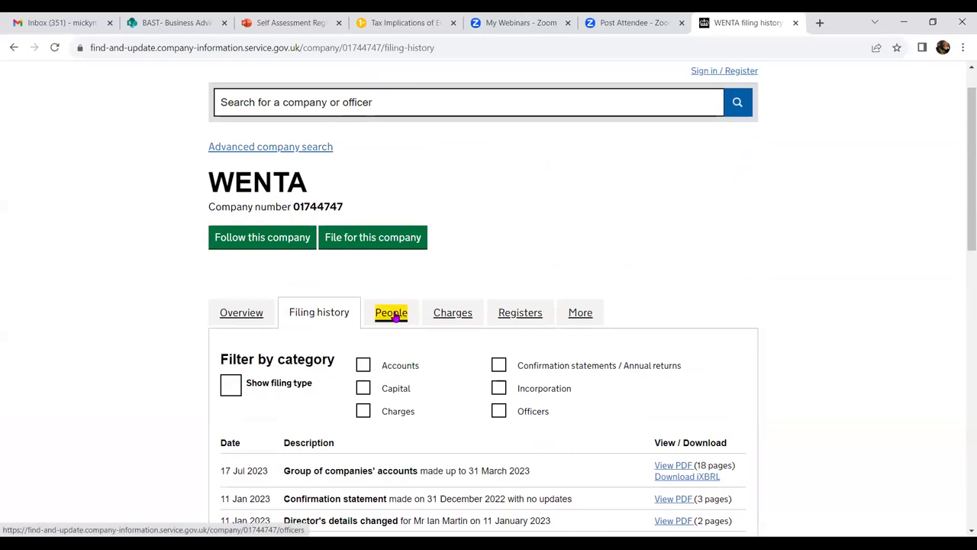
pyautogui.scroll(-10, 394, 316)
pyautogui.scroll(-8, 394, 317)
pyautogui.scroll(10, 395, 317)
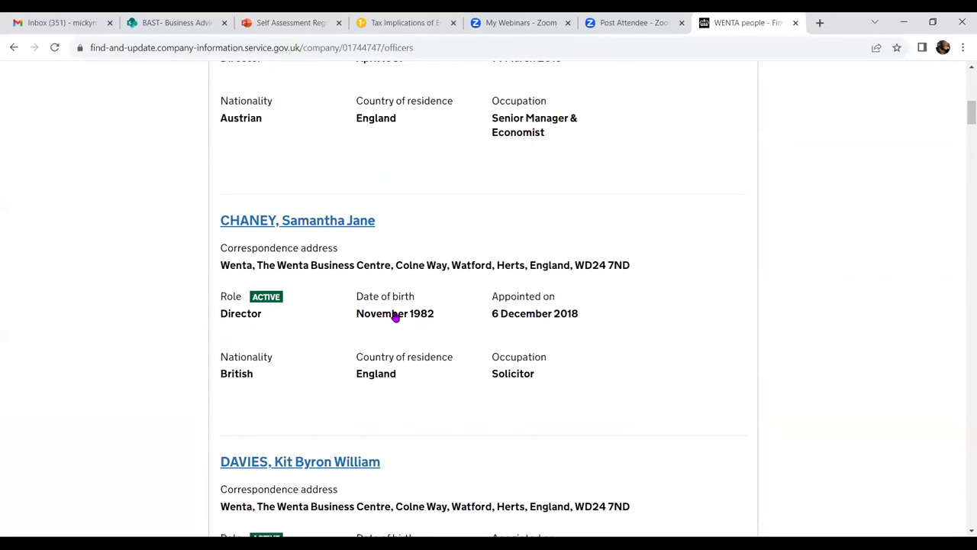
pyautogui.scroll(10, 395, 316)
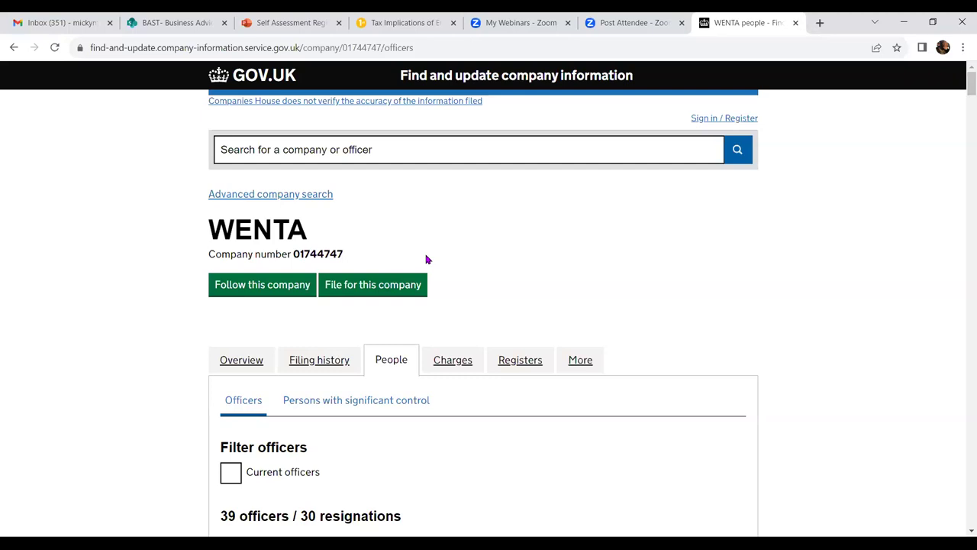
# Search the register for "abcd" and open the ABCD LTD record incorporated on 27 February 2020
pyautogui.click(343, 149)
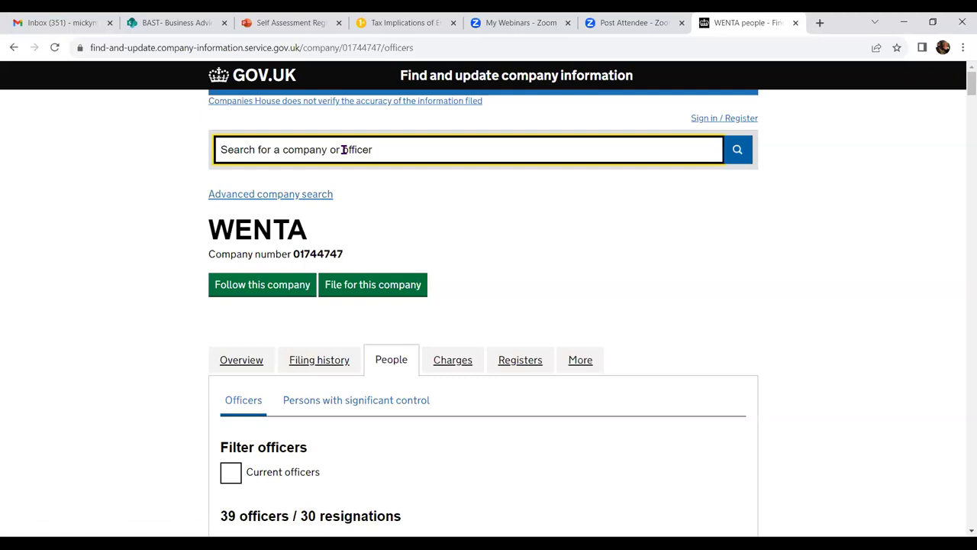
pyautogui.write('abcd')
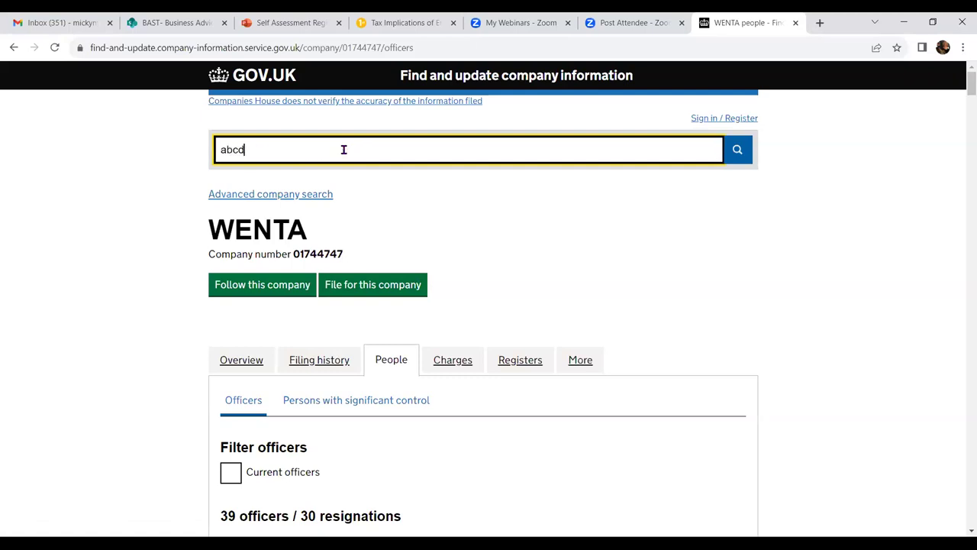
pyautogui.press('Return')
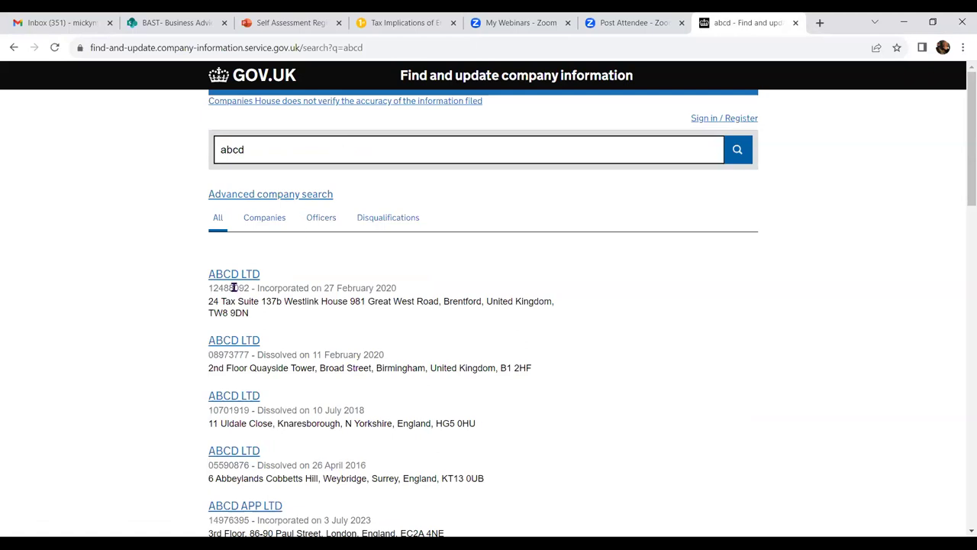
pyautogui.click(228, 275)
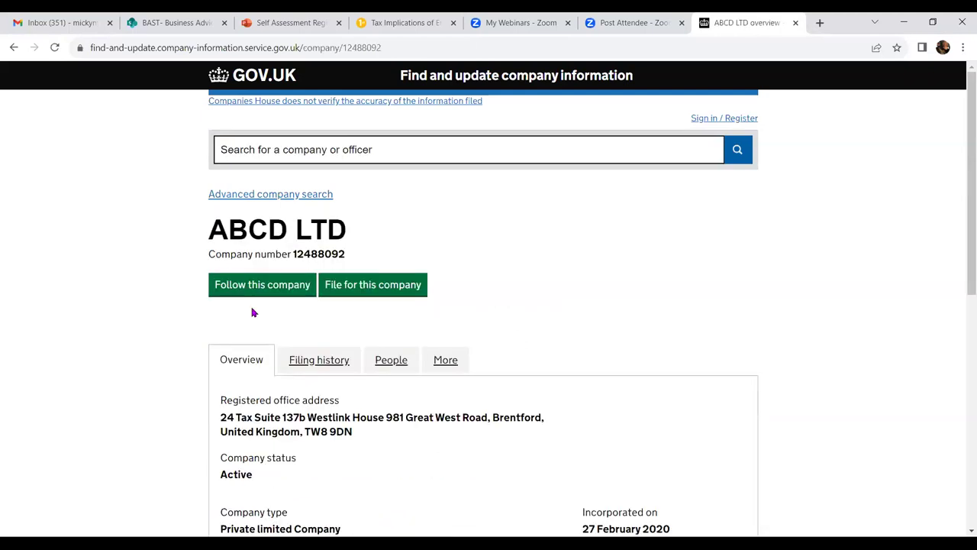
# Review ABCD LTD's overview for its company status, accounts and confirmation statement dates, and nature of business
pyautogui.scroll(-2, 261, 334)
pyautogui.scroll(-2, 262, 334)
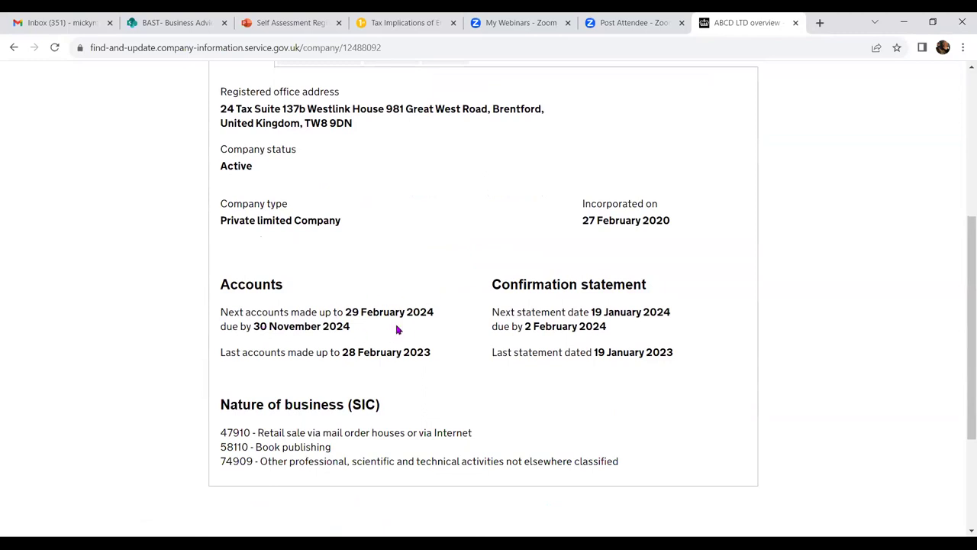
pyautogui.scroll(1, 358, 351)
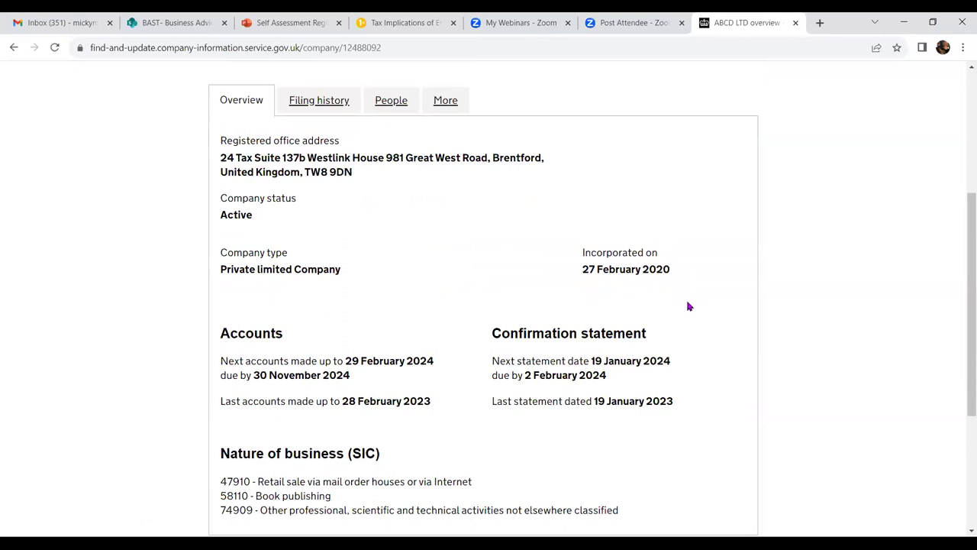
# Review the officer listed for ABCD LTD, including the role, appointment date and published details
pyautogui.scroll(1, 488, 344)
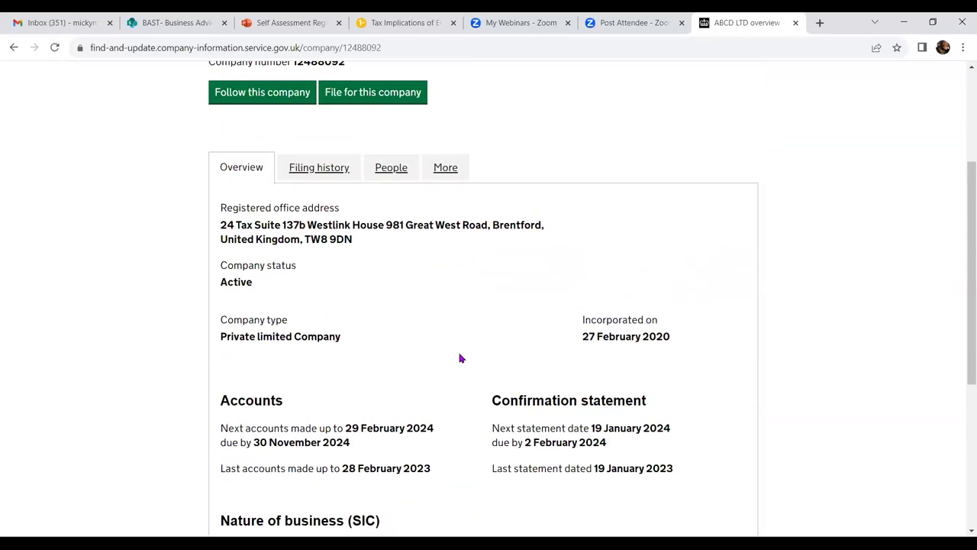
pyautogui.click(384, 170)
pyautogui.scroll(-5, 377, 336)
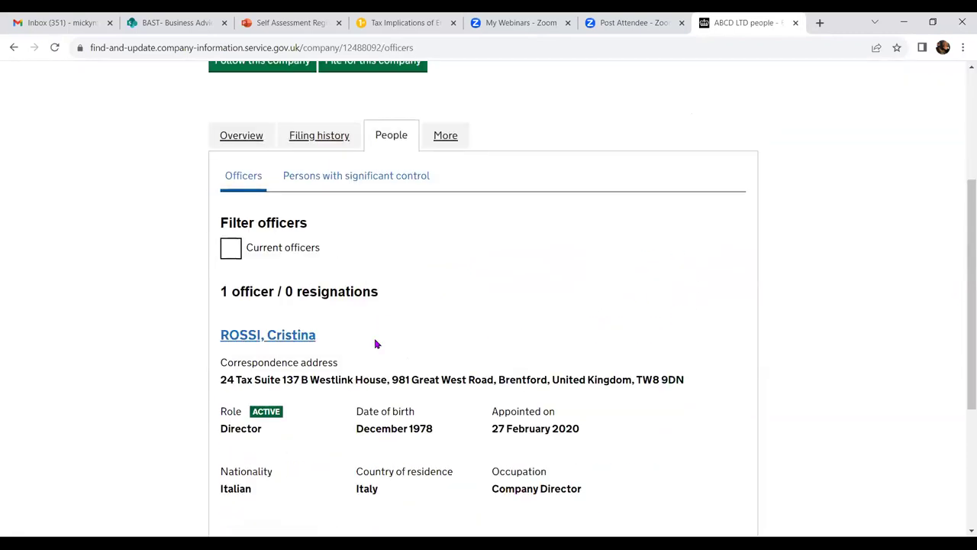
# Examine ABCD LTD's filing history from its latest micro company accounts back to its incorporation
pyautogui.scroll(5, 375, 343)
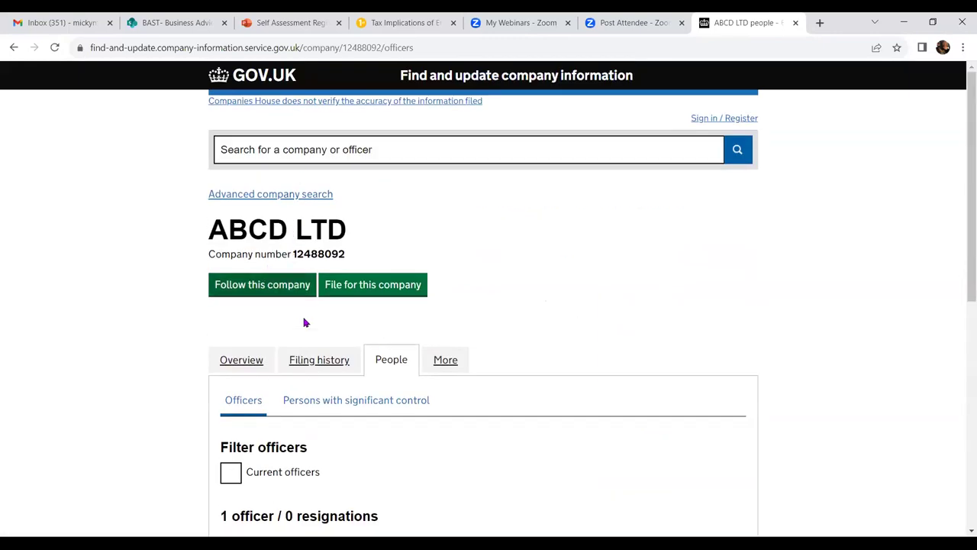
pyautogui.click(323, 365)
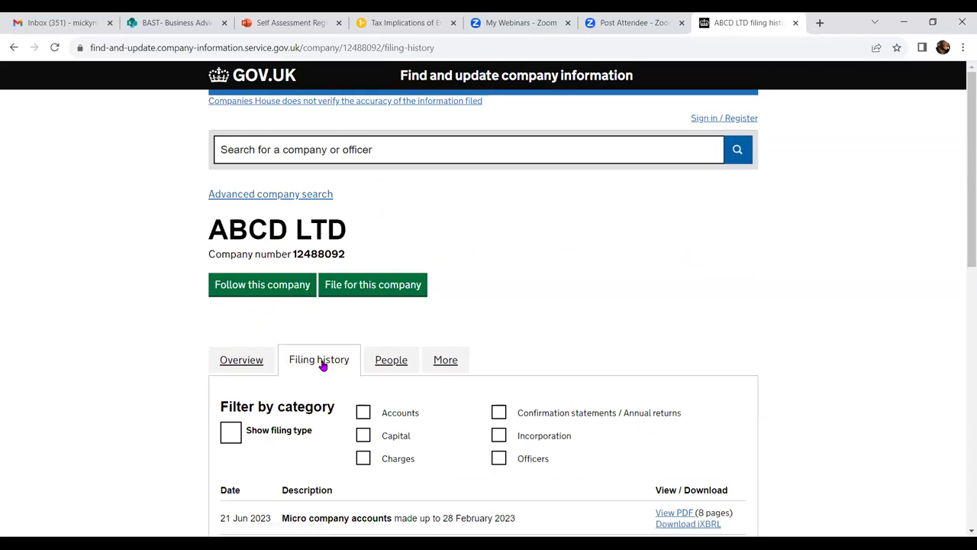
pyautogui.scroll(-2, 323, 365)
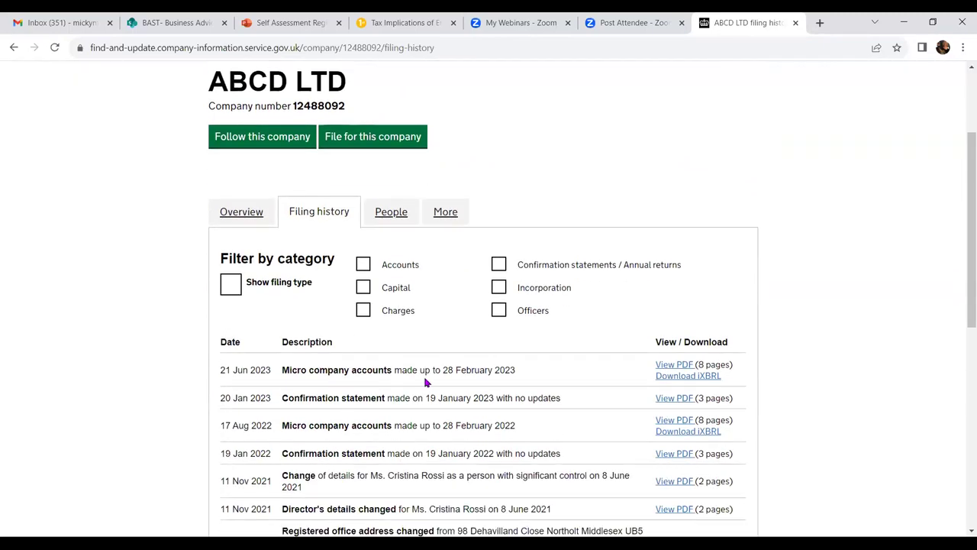
pyautogui.scroll(-2, 425, 382)
pyautogui.scroll(-2, 425, 382)
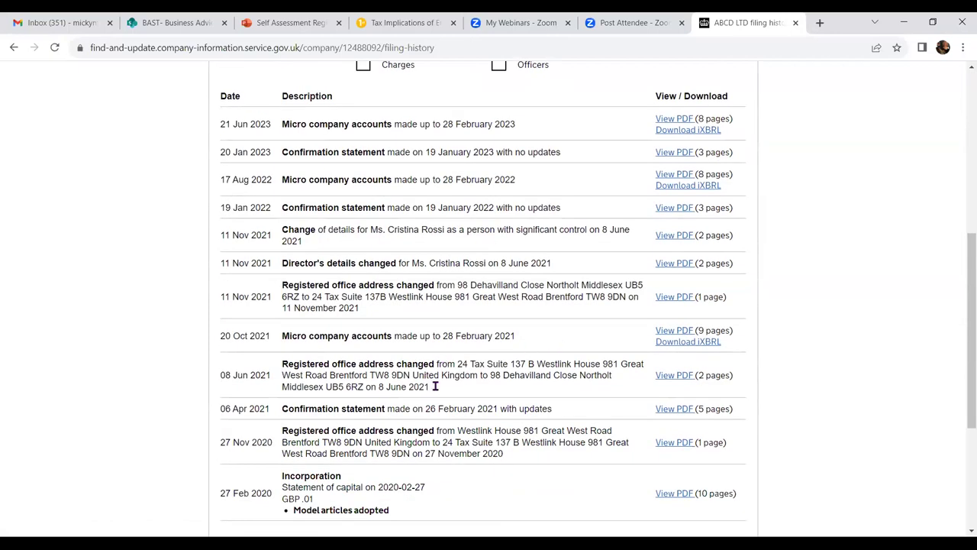
# Open ABCD LTD's incorporation document dated 27 February 2020 and read the IN01 company details and proposed officers
pyautogui.click(679, 494)
pyautogui.scroll(-4, 680, 494)
pyautogui.scroll(-5, 681, 495)
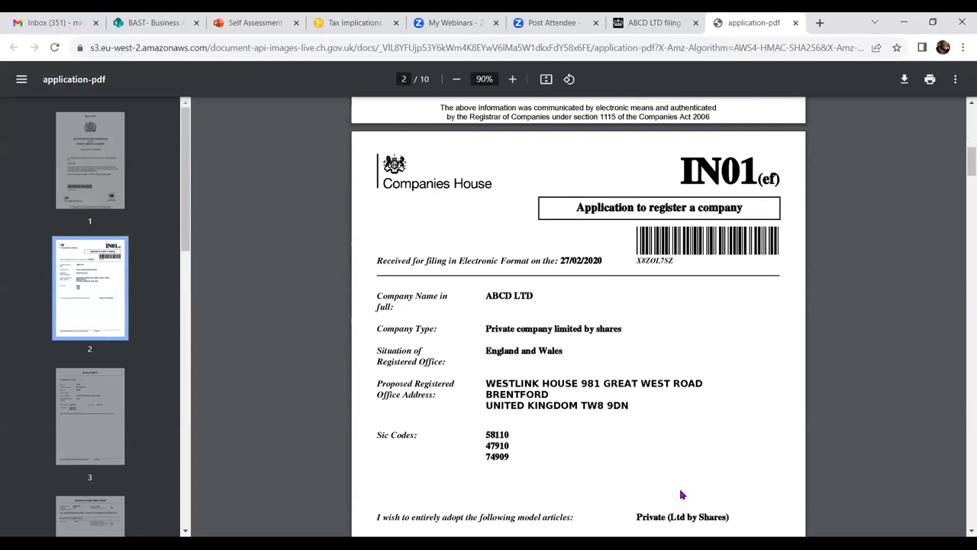
pyautogui.scroll(-2, 682, 494)
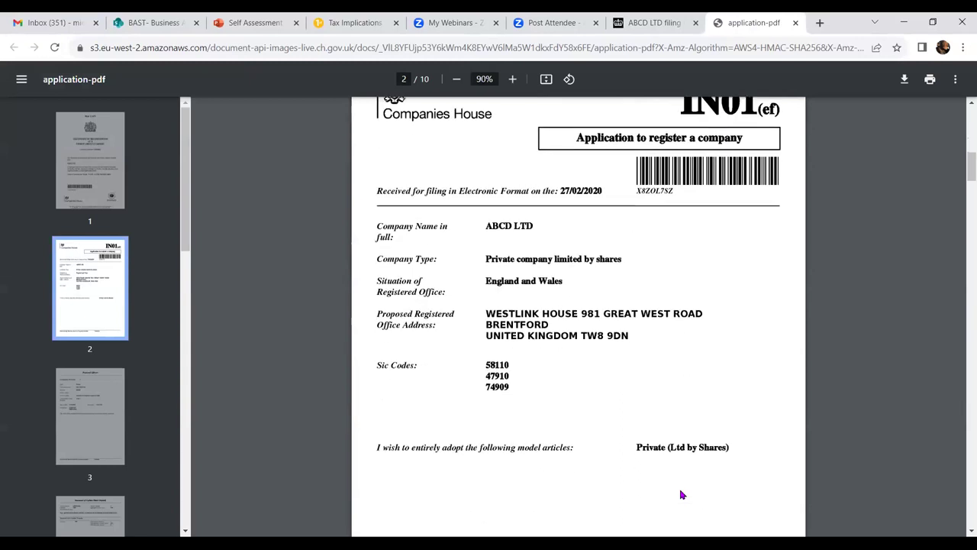
pyautogui.scroll(-8, 682, 495)
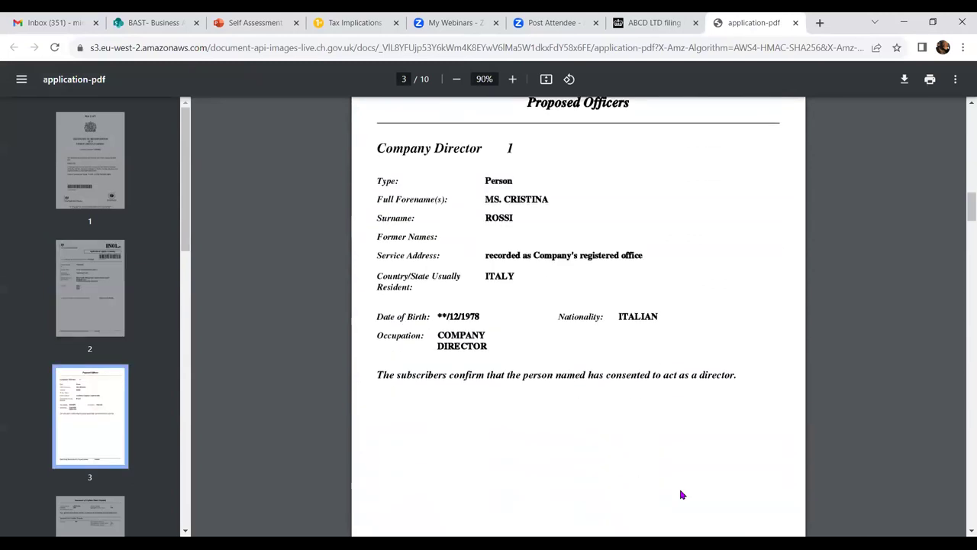
# Review the statement of capital and the initial shareholdings in the incorporation document
pyautogui.scroll(-8, 681, 495)
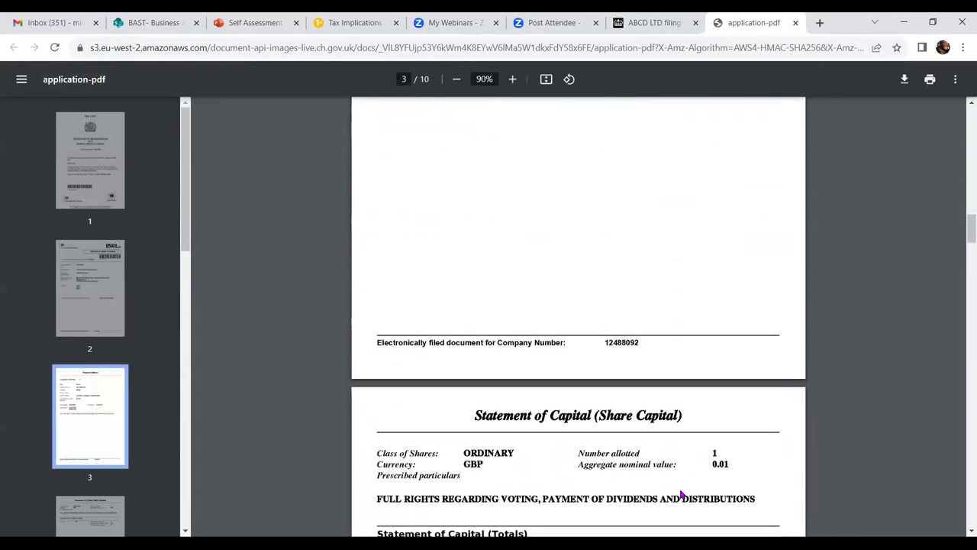
pyautogui.scroll(-1, 682, 494)
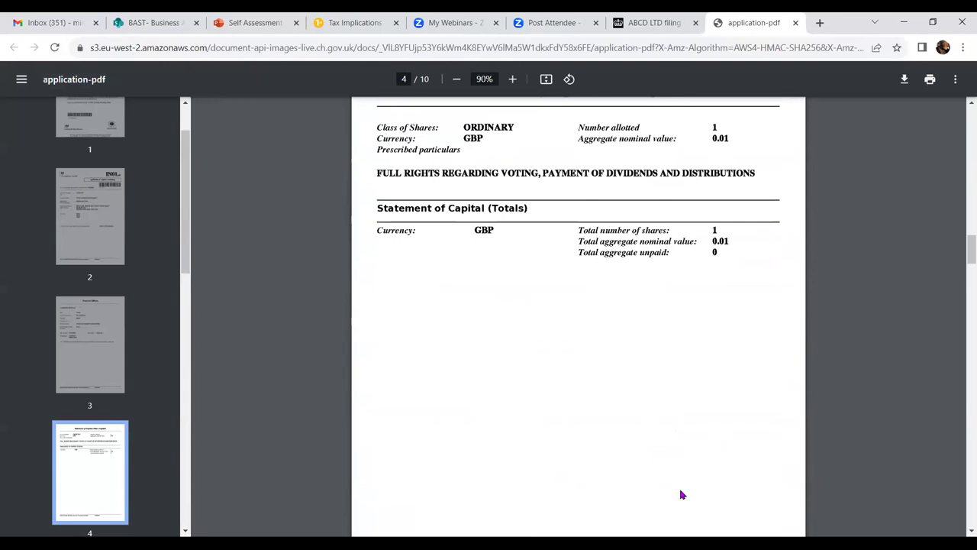
pyautogui.scroll(-8, 682, 495)
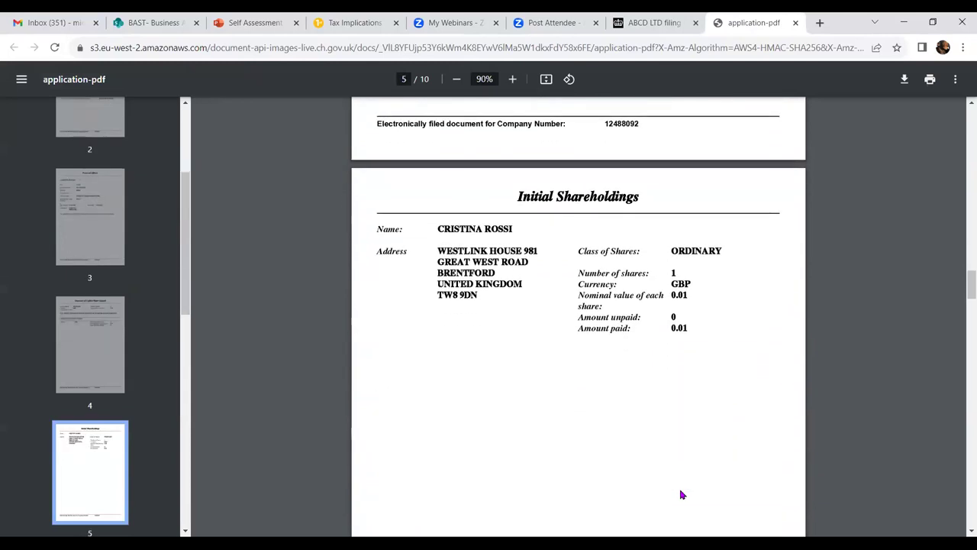
# Read the persons with significant control details, the nature of control and the statement of compliance
pyautogui.scroll(-10, 681, 495)
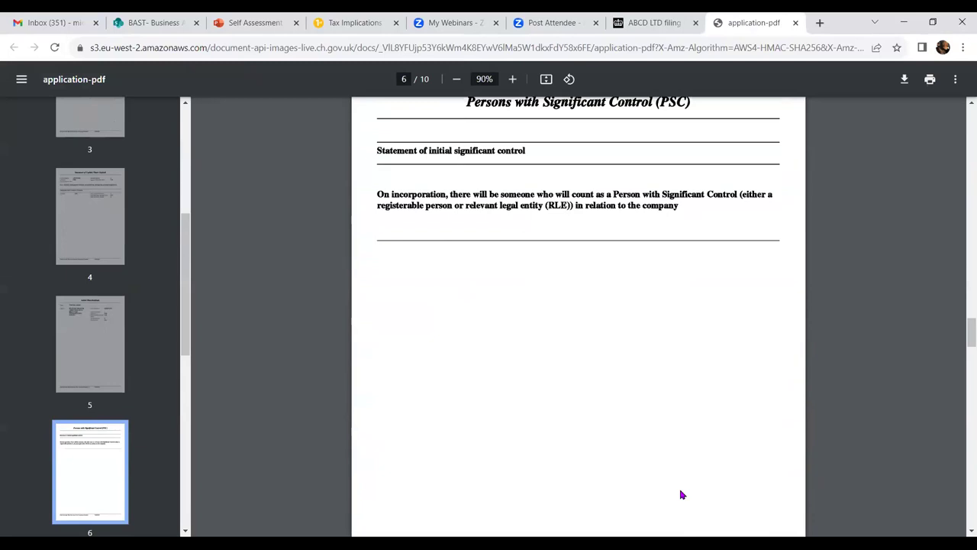
pyautogui.scroll(-8, 681, 494)
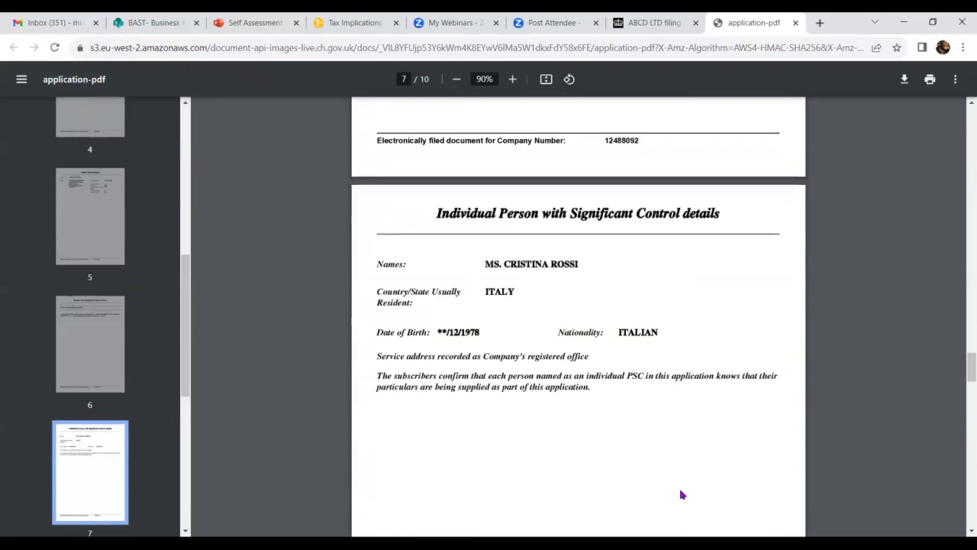
pyautogui.scroll(-8, 681, 494)
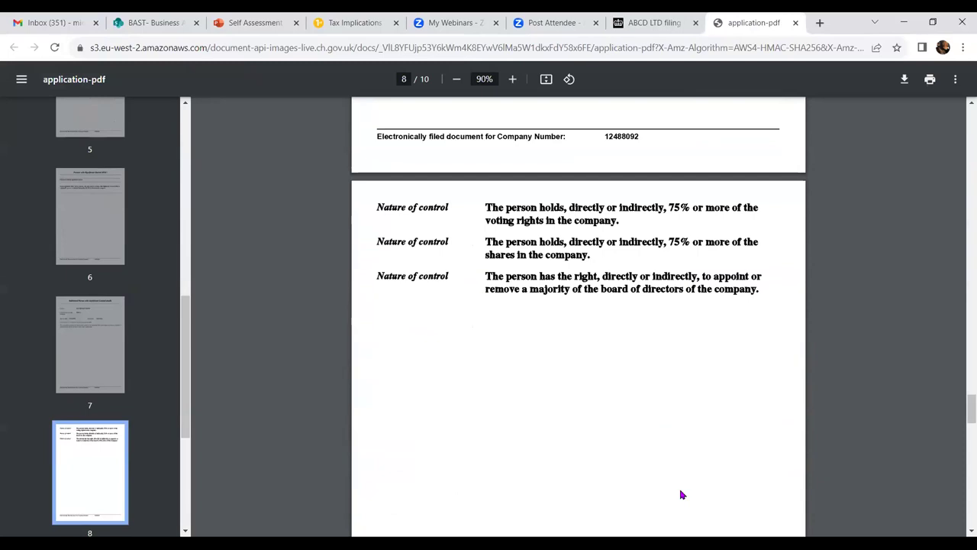
pyautogui.scroll(-2, 681, 494)
pyautogui.scroll(-6, 682, 494)
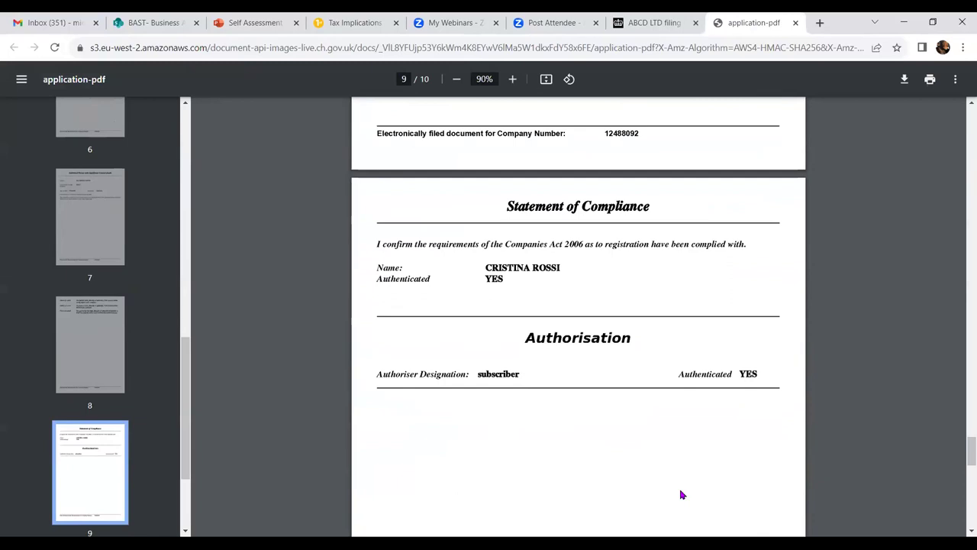
# Read the memorandum of association at the end of ABCD LTD's incorporation document
pyautogui.scroll(-9, 682, 495)
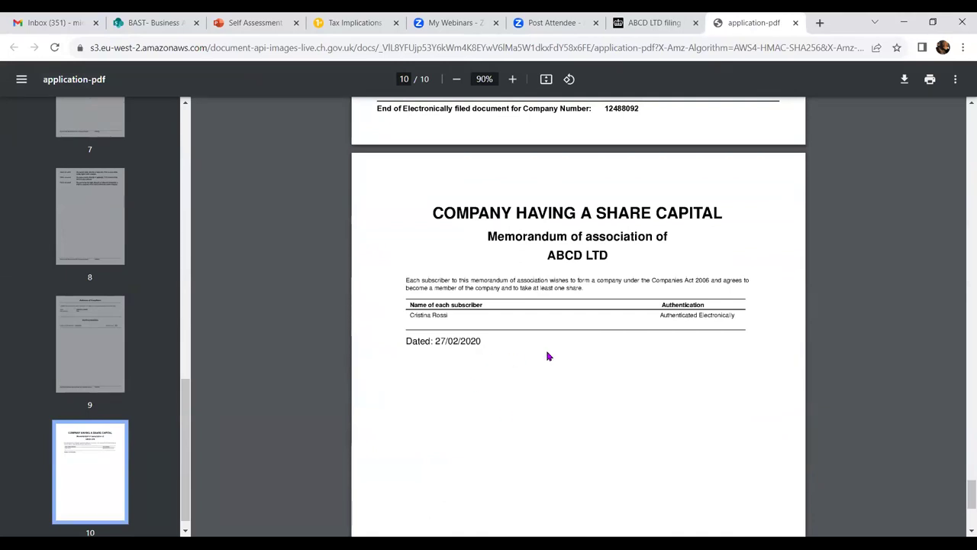
pyautogui.scroll(-1, 547, 356)
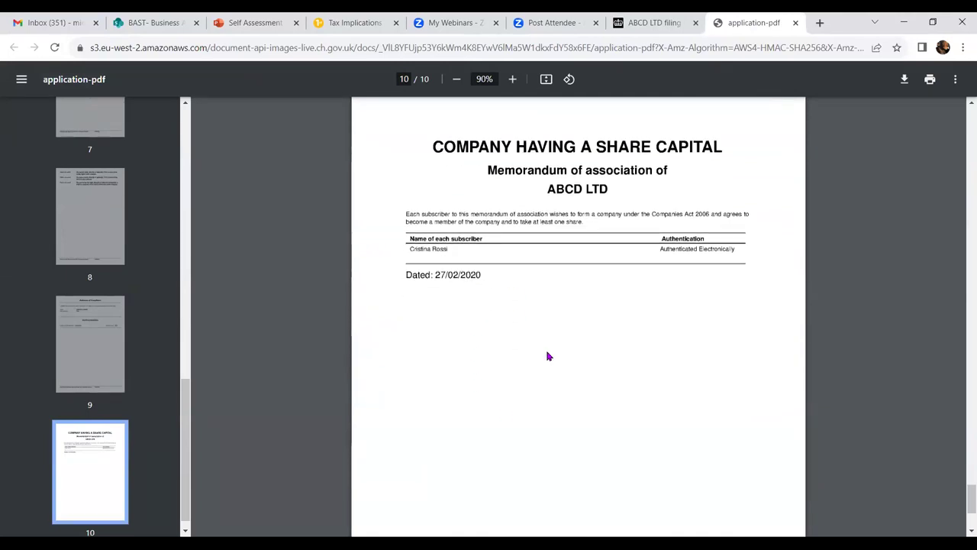
pyautogui.scroll(-1, 547, 355)
pyautogui.scroll(-2, 547, 356)
pyautogui.scroll(3, 547, 356)
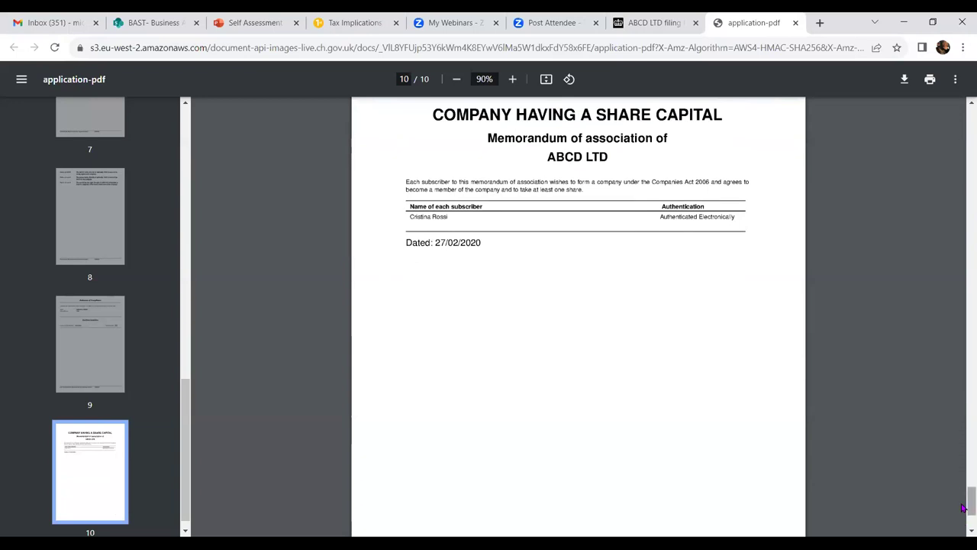
# Return to the start of the incorporation document and read the certificate of incorporation
pyautogui.moveTo(963, 508); pyautogui.dragTo(964, 127)
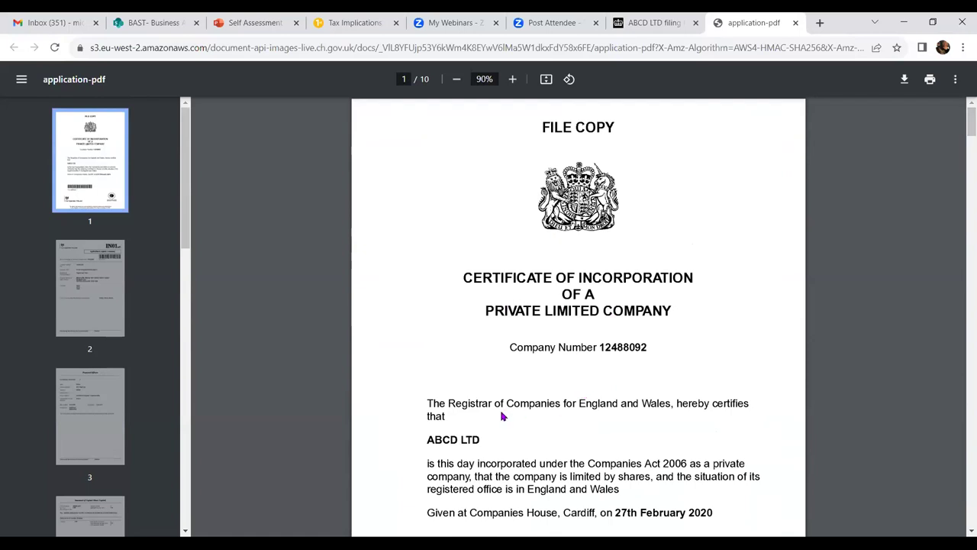
pyautogui.scroll(-3, 502, 415)
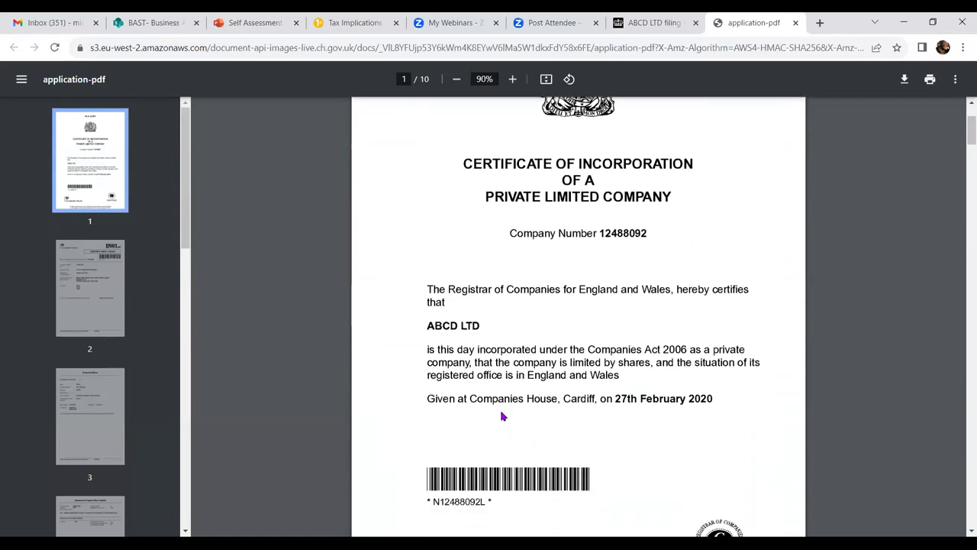
pyautogui.scroll(-3, 502, 415)
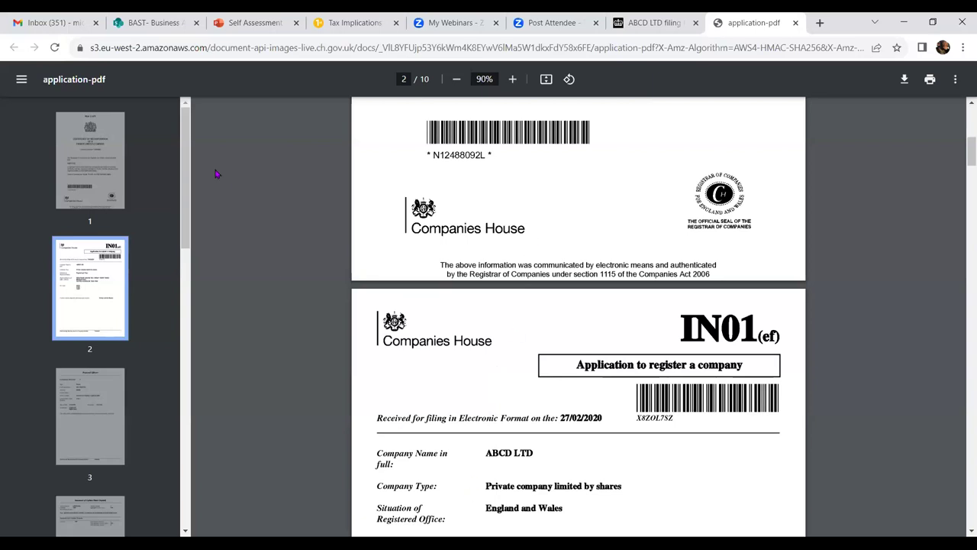
# Switch to the PowerPoint presentation and start the slide show from the "Registering a Limited Company" slide
pyautogui.click(254, 25)
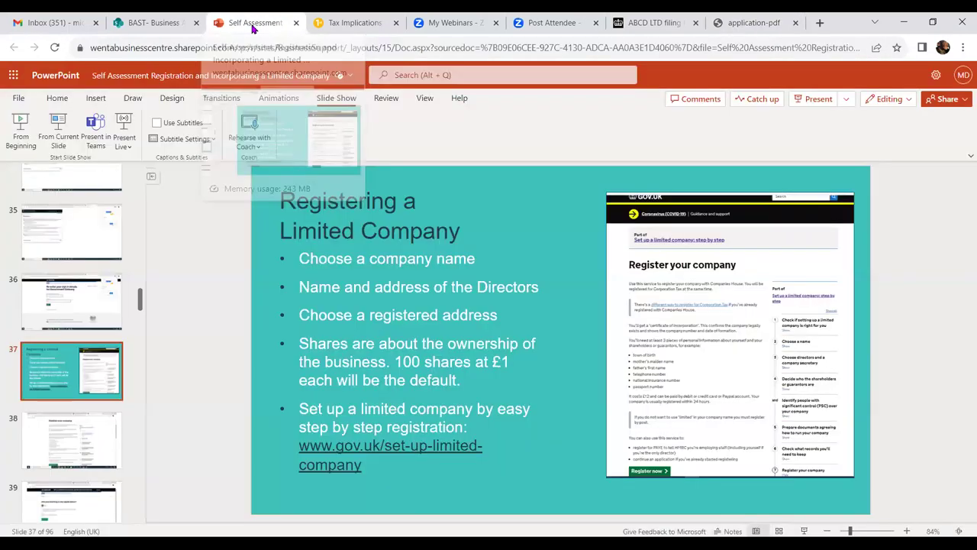
pyautogui.click(63, 138)
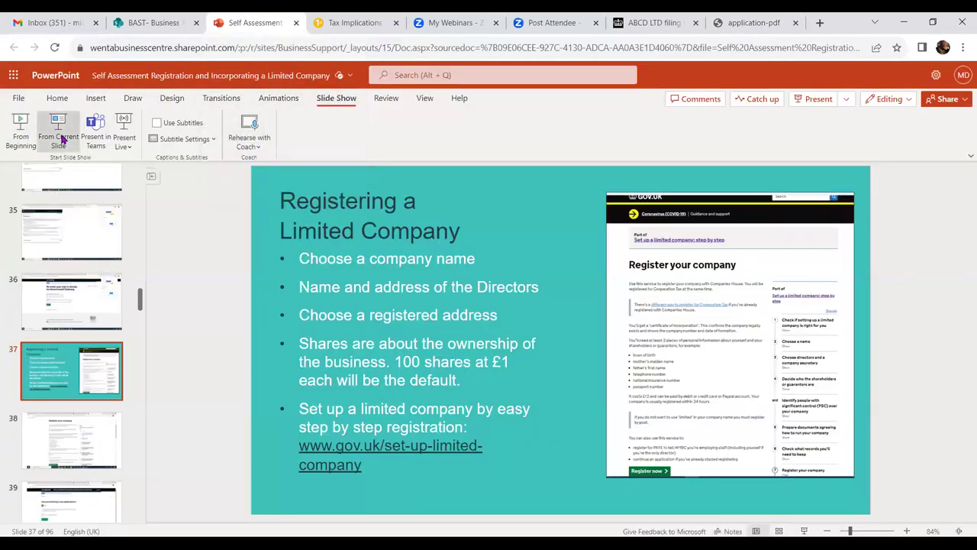
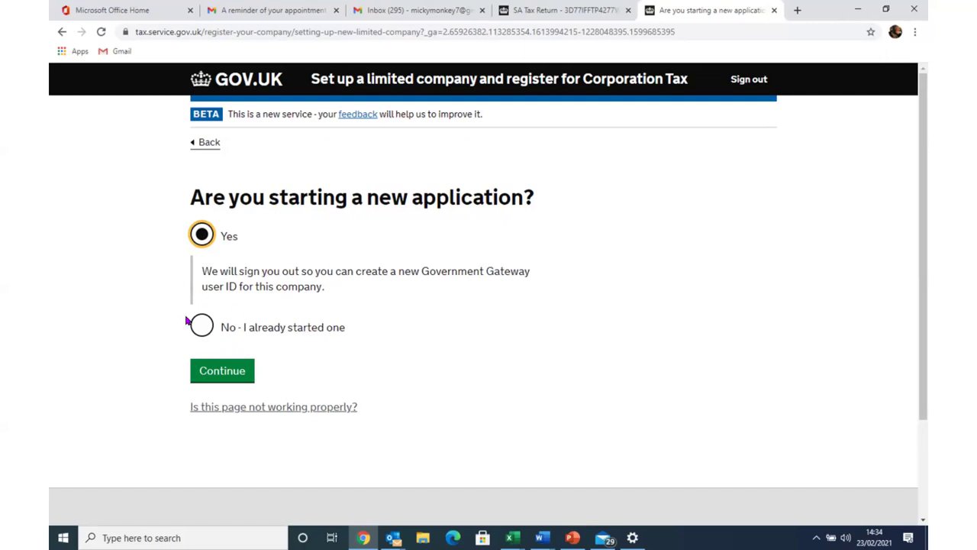
pyautogui.click(235, 373)
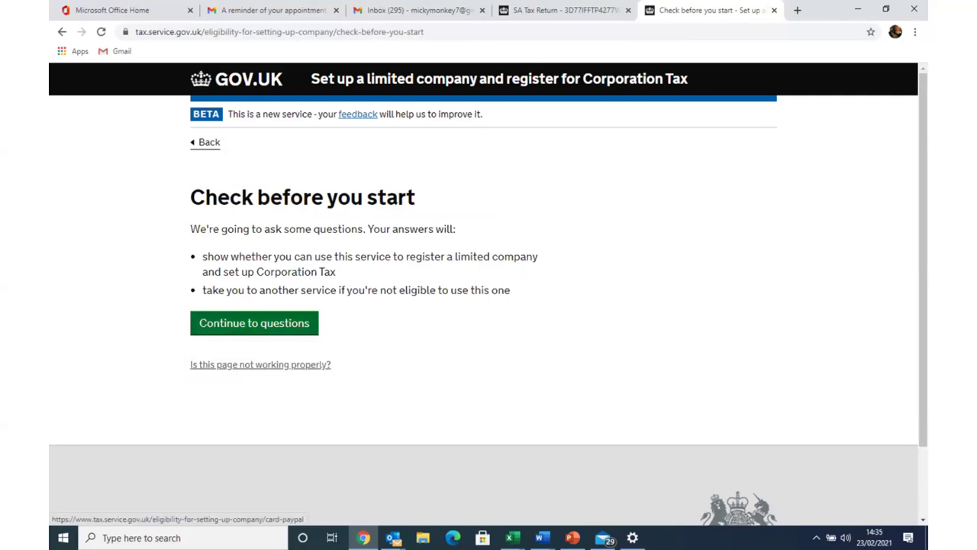
pyautogui.click(254, 323)
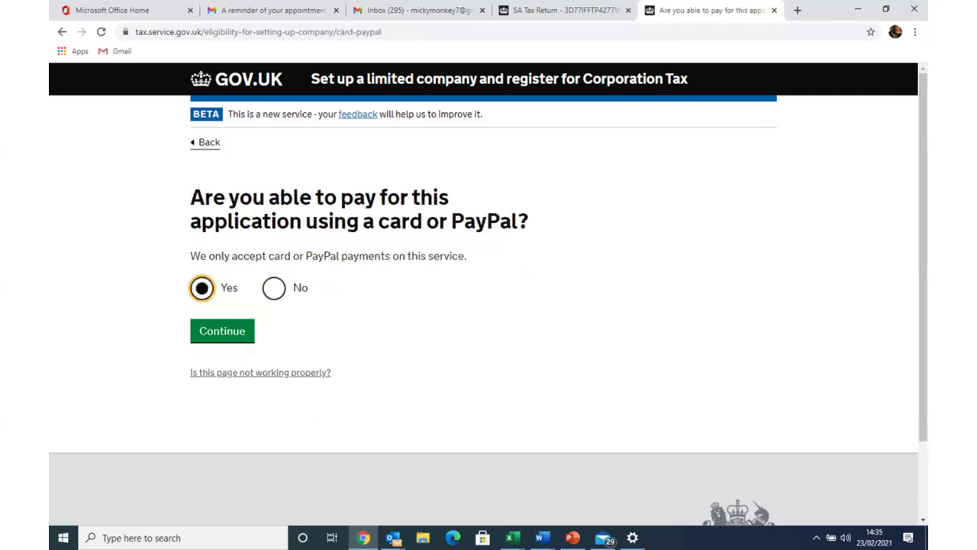
pyautogui.press('Return')
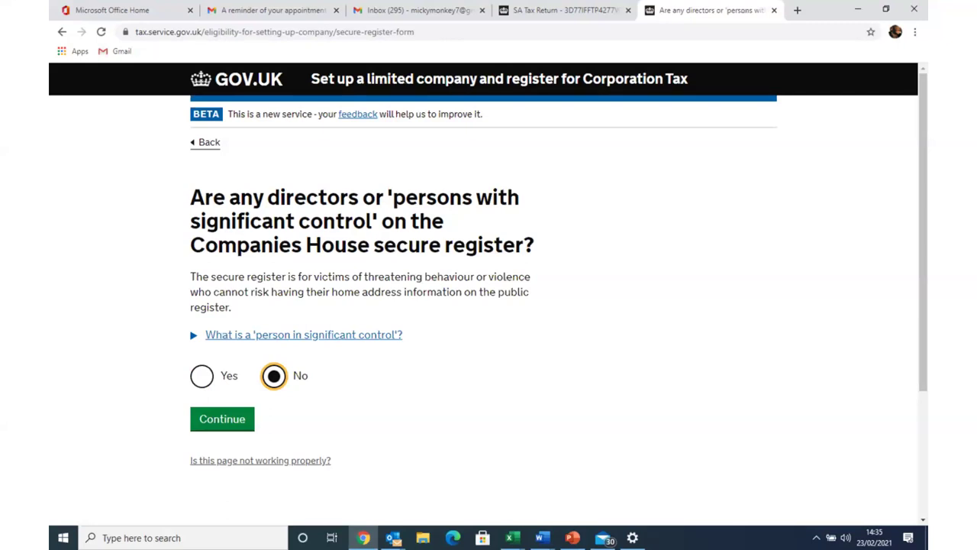
pyautogui.press('Return')
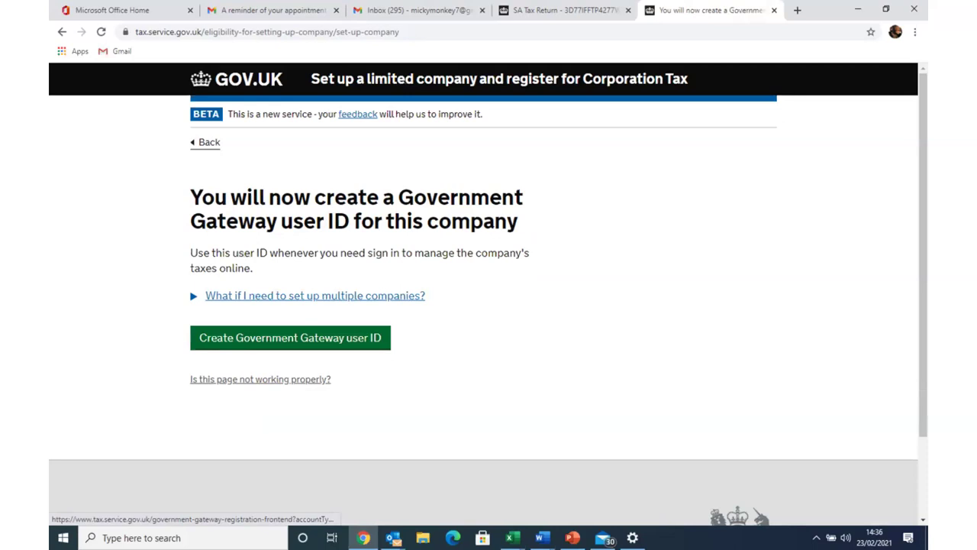
pyautogui.click(290, 337)
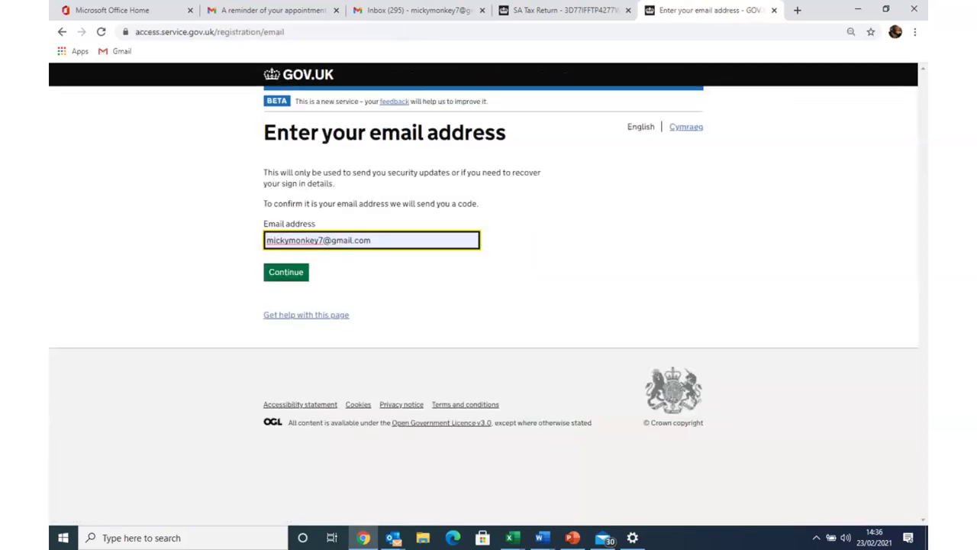
pyautogui.hotkey('alt', 'Left')
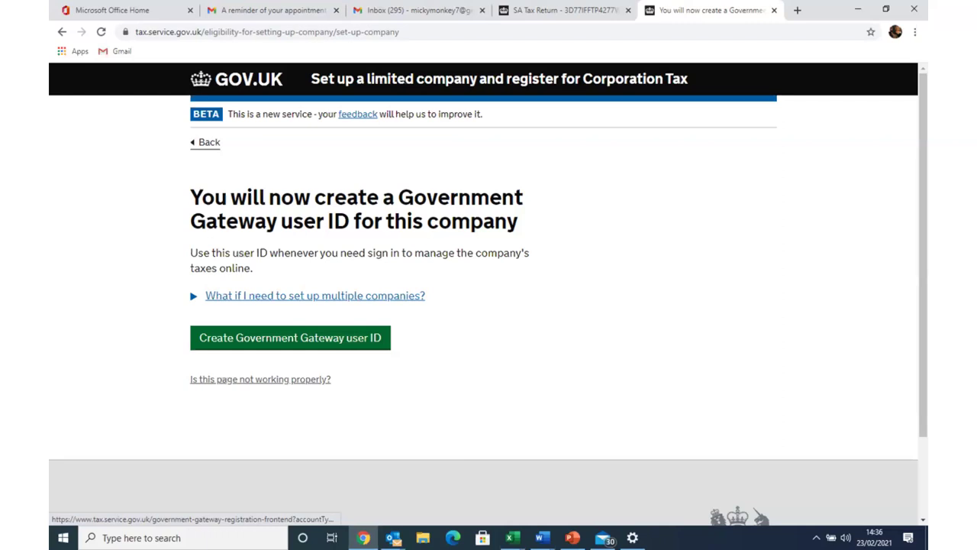
pyautogui.click(290, 337)
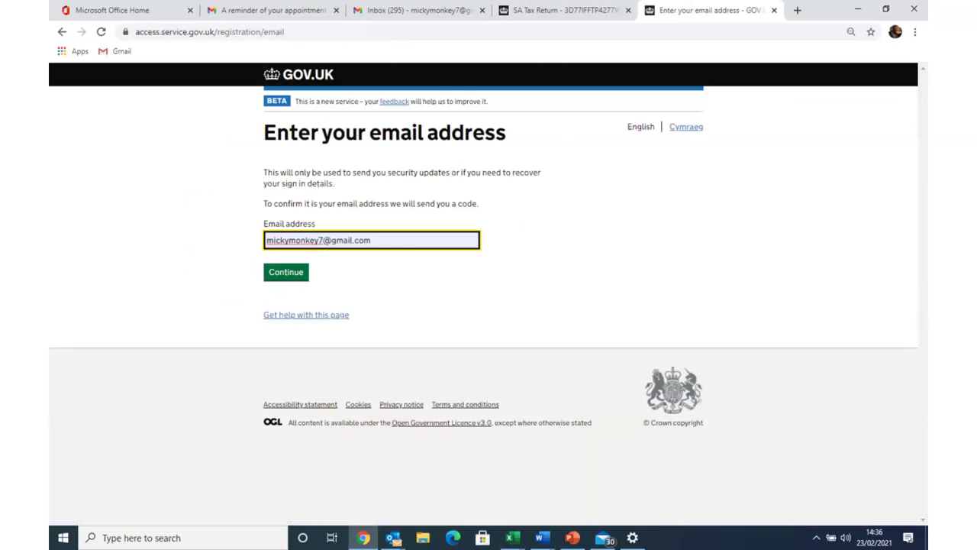
pyautogui.press('Return')
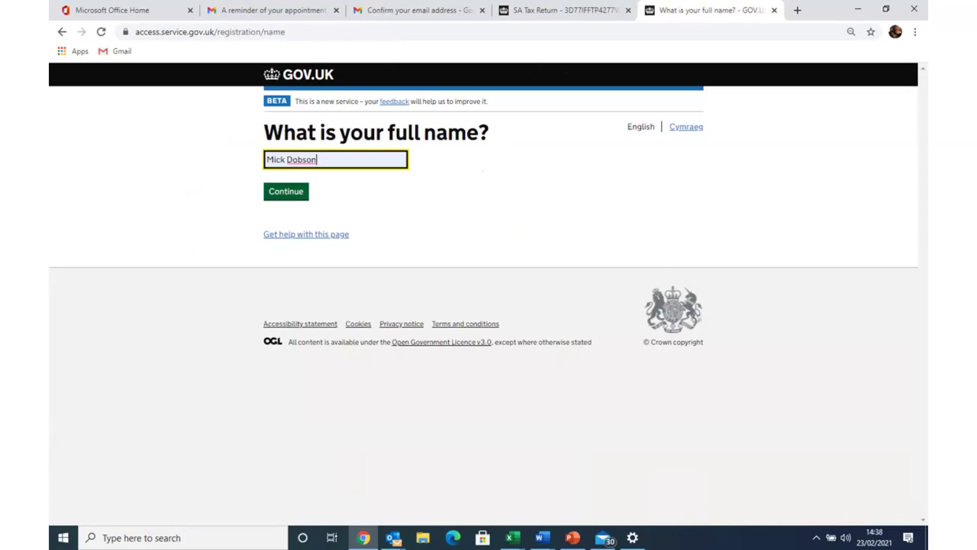
pyautogui.press('Return')
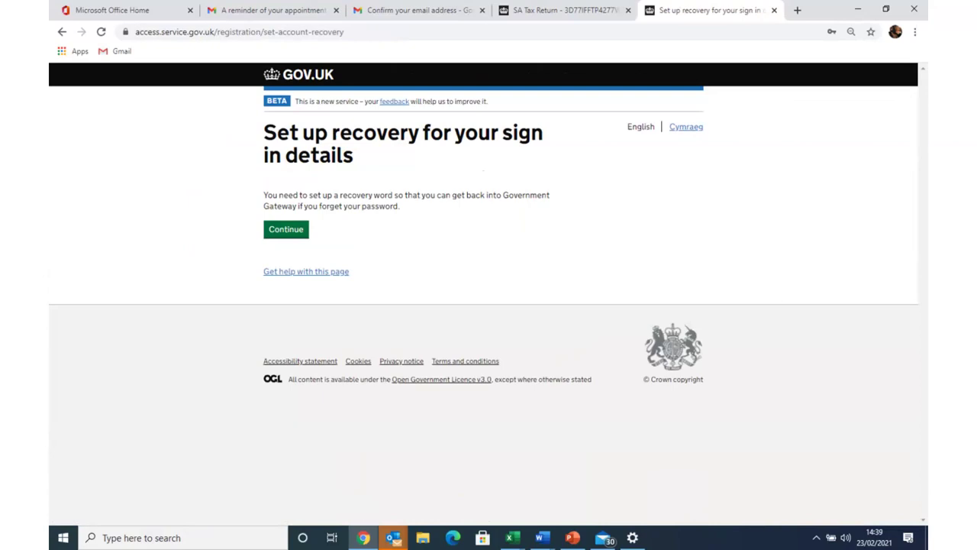
pyautogui.press('Return')
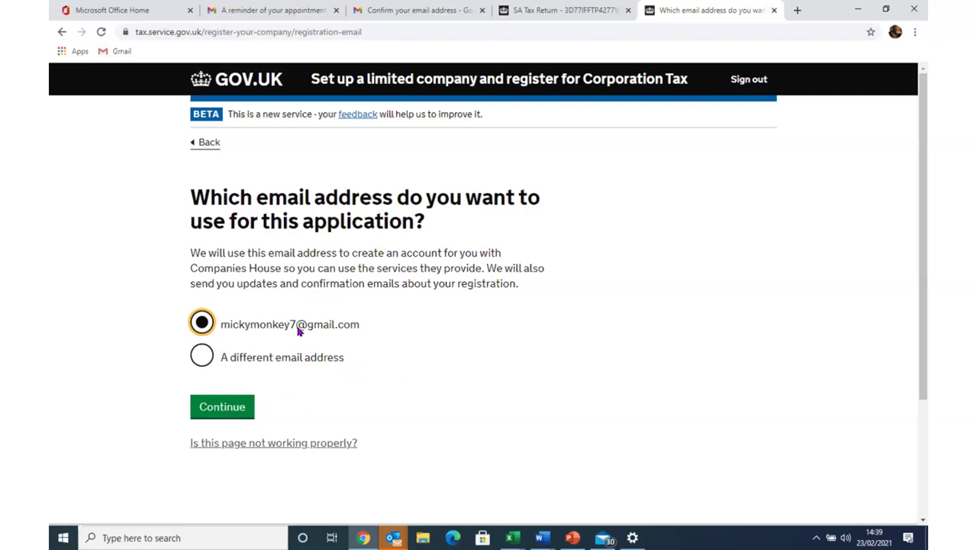
# Use the already listed email address for the application and give the relationship to the company as Company director
pyautogui.press('Return')
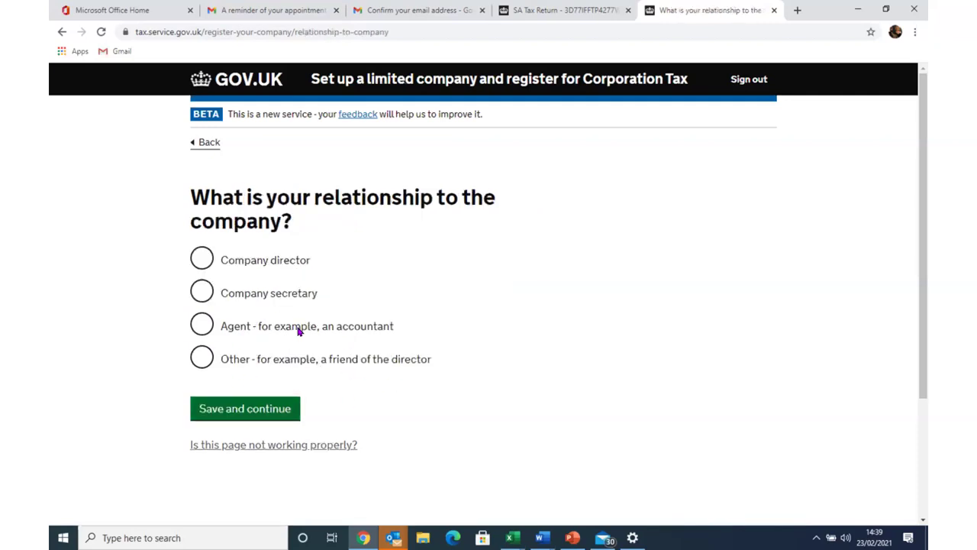
pyautogui.click(201, 259)
pyautogui.press('Return')
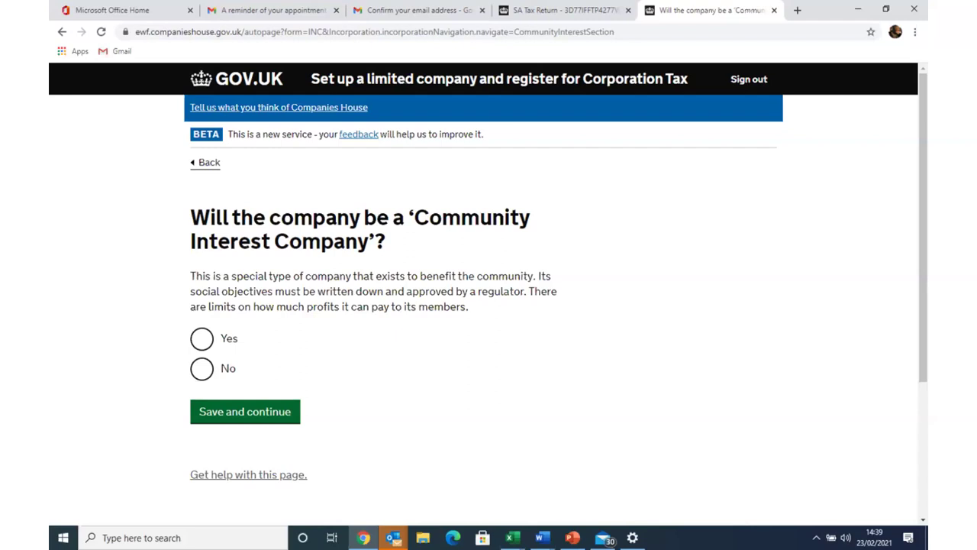
# State that the company is not a Community Interest Company and set it as limited by shares
pyautogui.click(230, 373)
pyautogui.press('Return')
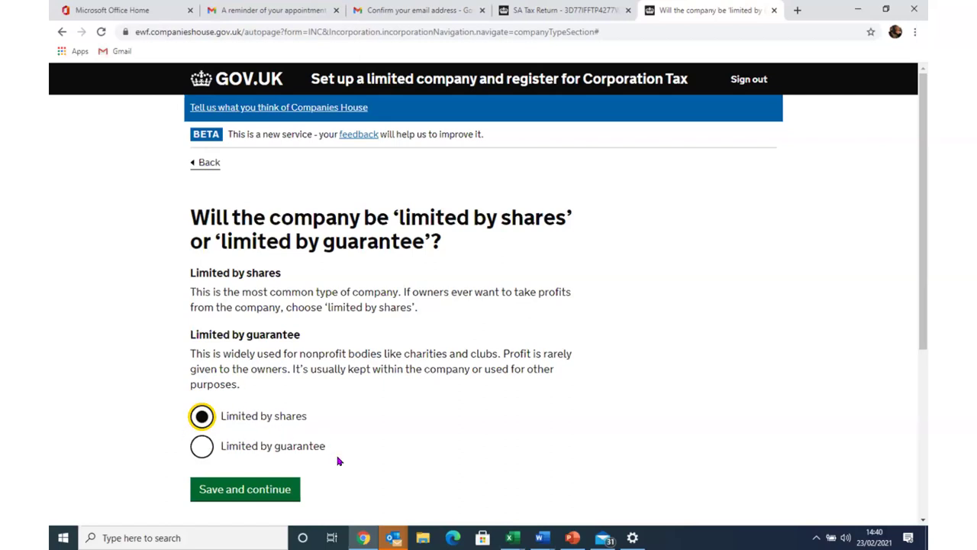
pyautogui.click(259, 479)
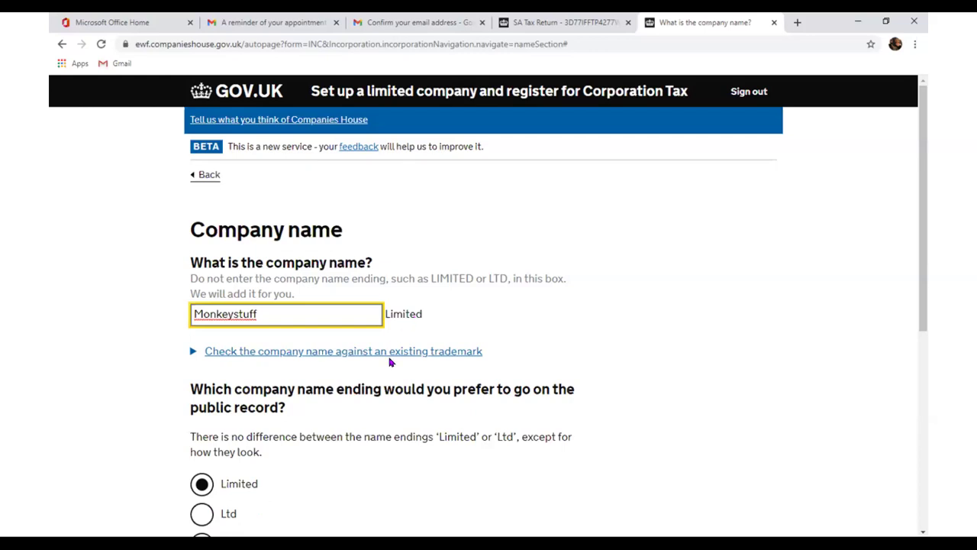
# Choose Ltd as the name ending for Monkeystuff on the public record and save the company name
pyautogui.press('Tab')
pyautogui.press('Tab')
pyautogui.press('Down')
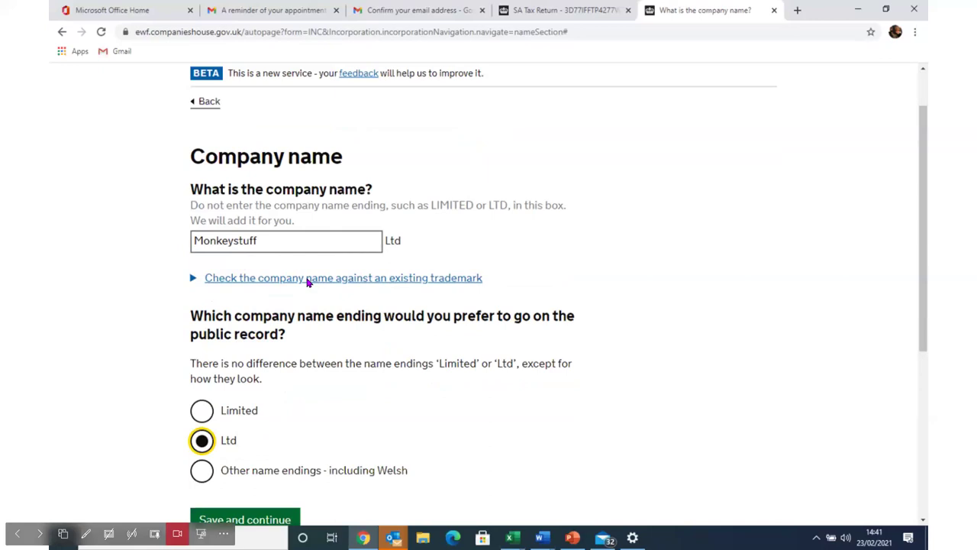
pyautogui.click(240, 518)
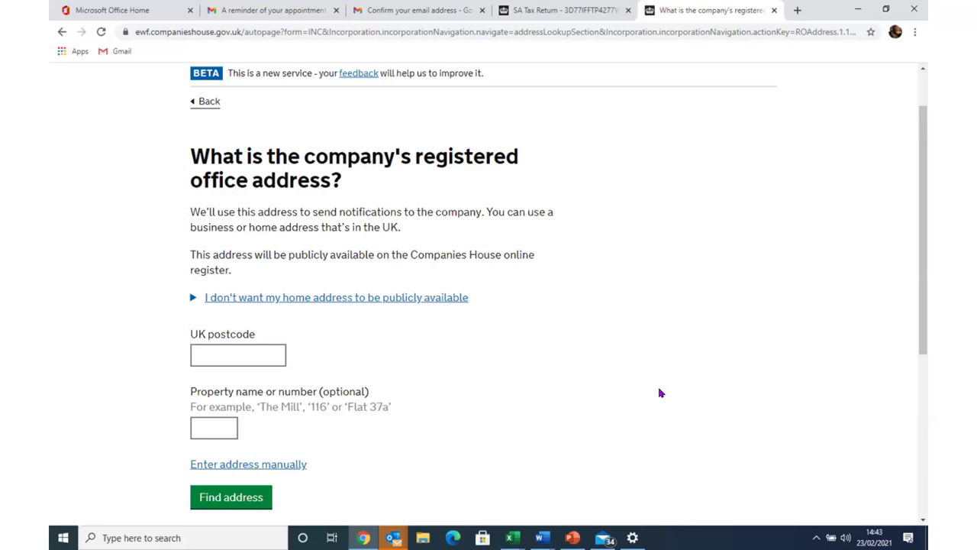
# Find and confirm the company's registered office address, and register the company in England and Wales
pyautogui.click(244, 497)
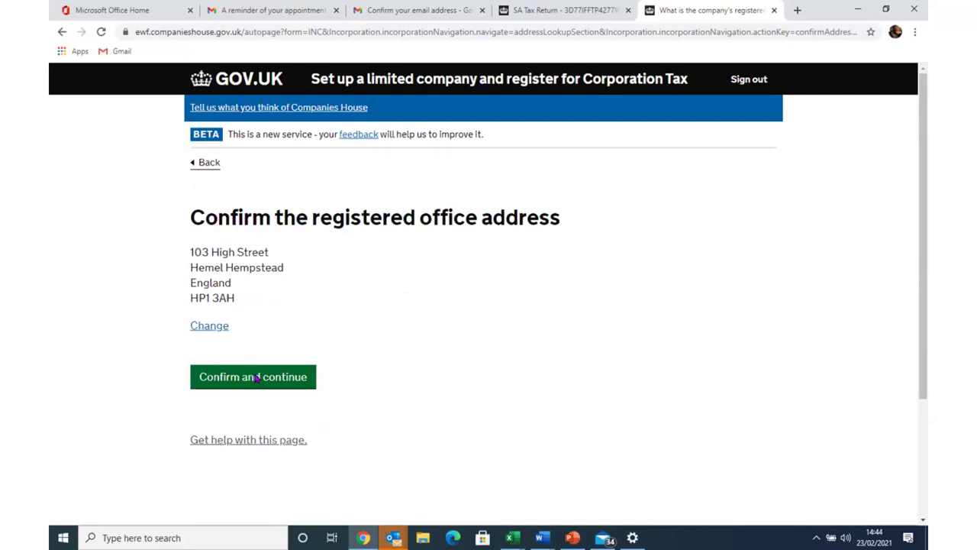
pyautogui.click(256, 378)
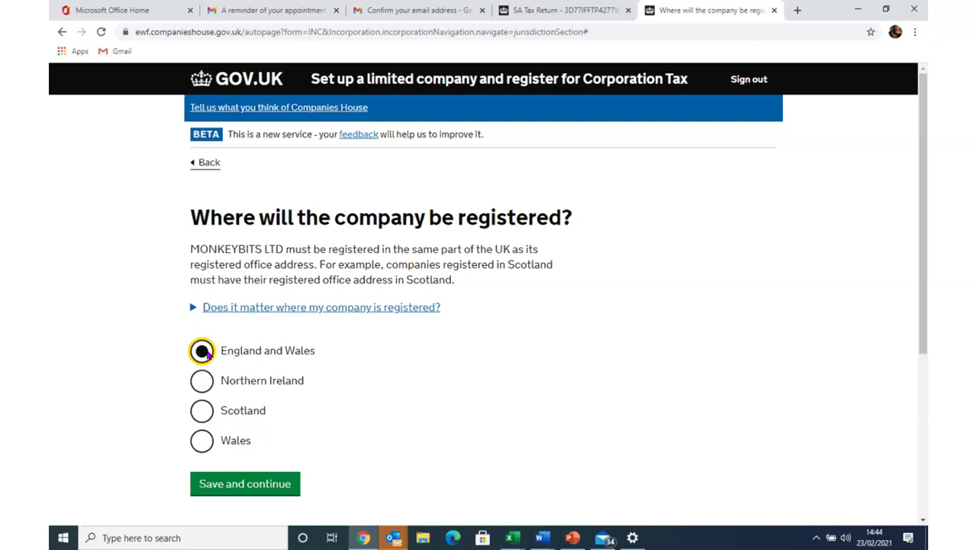
pyautogui.click(248, 483)
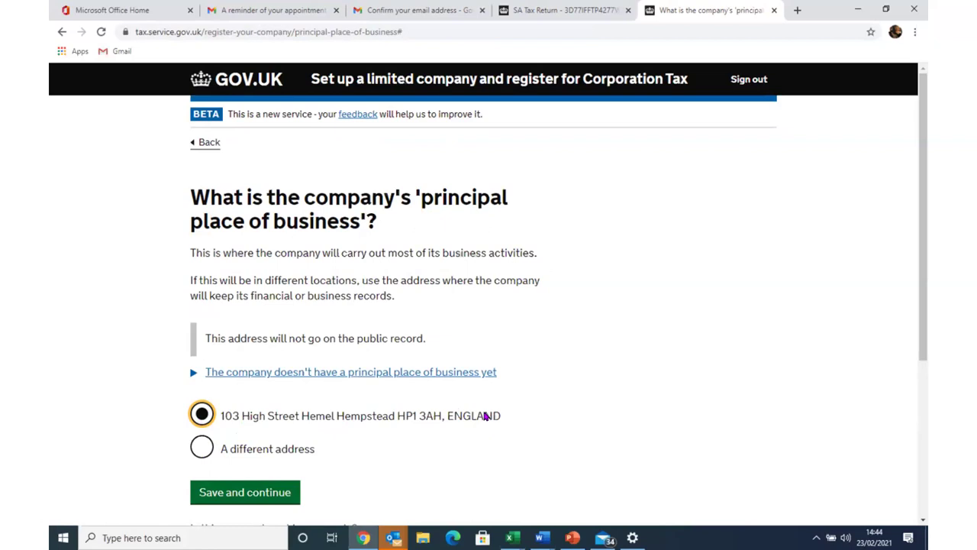
# Use the registered office address as the principal place of business and answer No to replacing another business
pyautogui.click(279, 492)
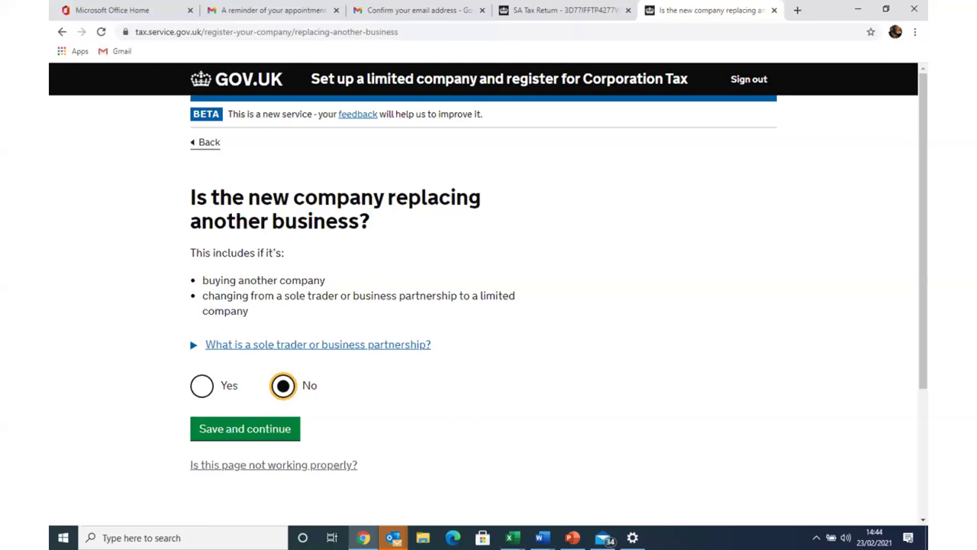
pyautogui.press('Return')
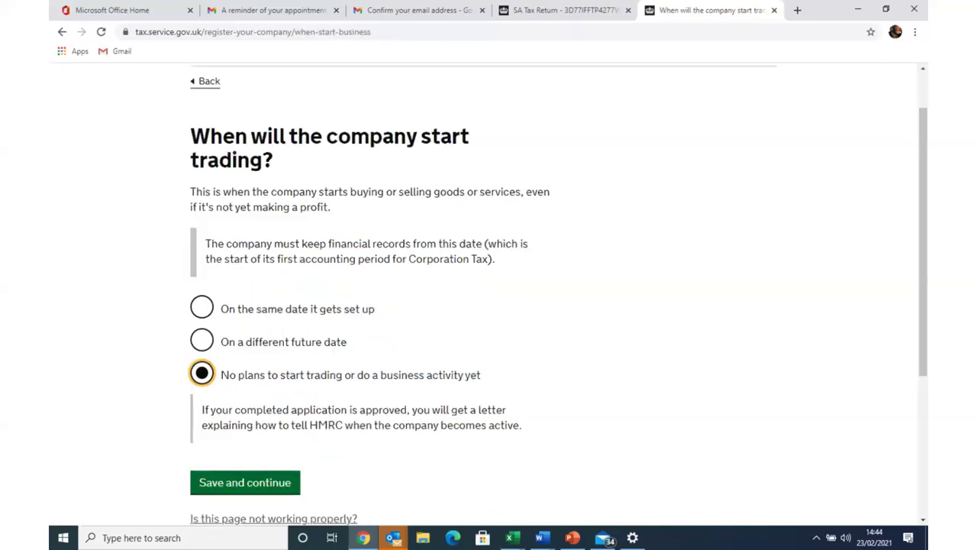
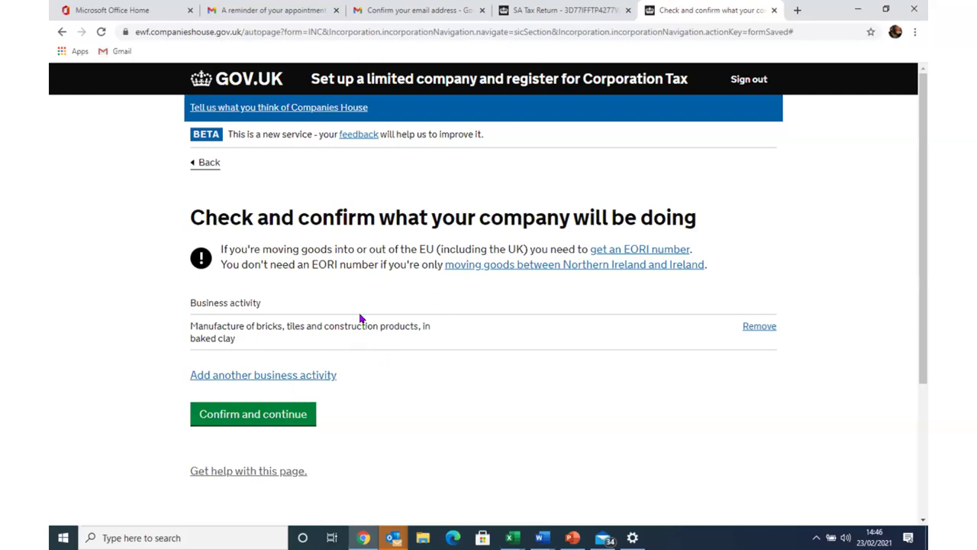
# Confirm the brick, tile and baked clay construction products activity, and answer No to the Secure Register protection question
pyautogui.click(262, 416)
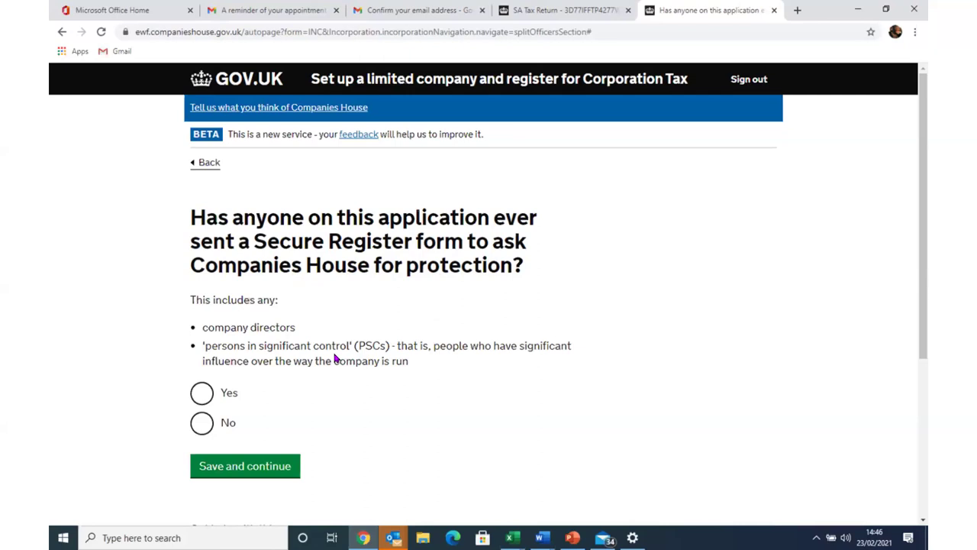
pyautogui.click(202, 422)
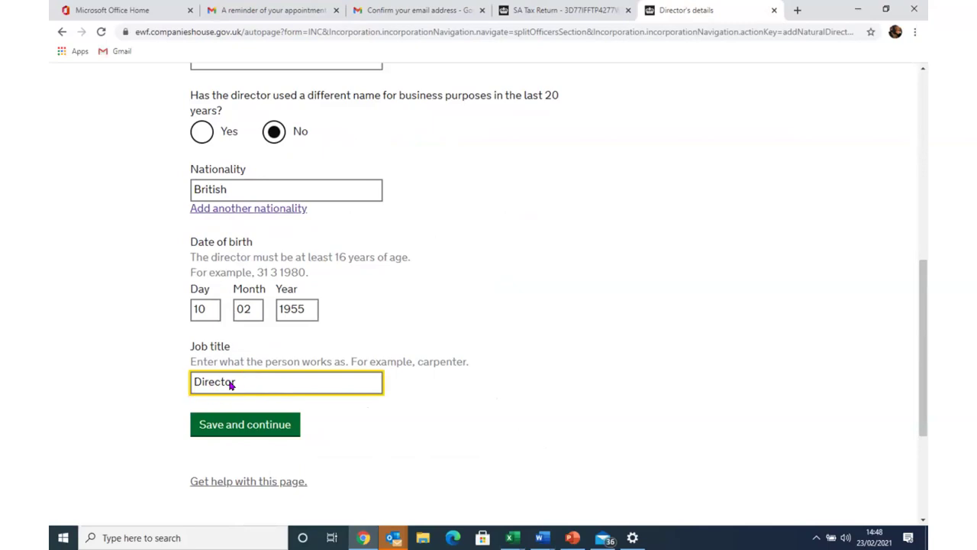
# Save the director's details and use the registered office address as both the director's correspondence and home address
pyautogui.click(272, 433)
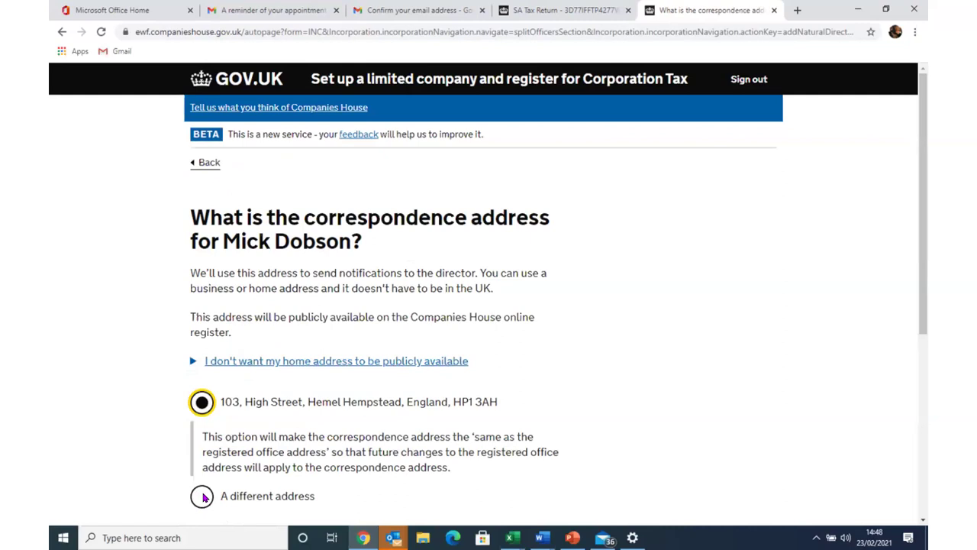
pyautogui.press('Return')
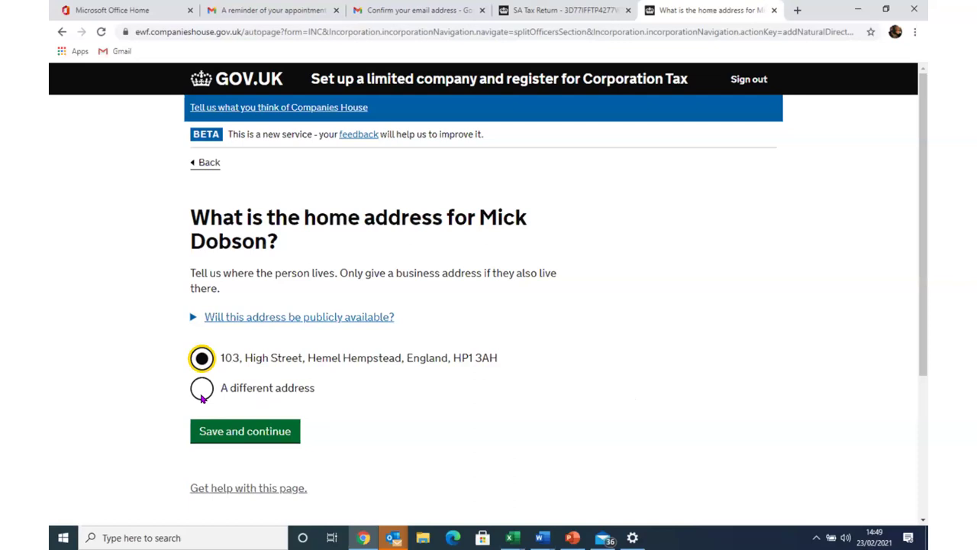
pyautogui.press('Return')
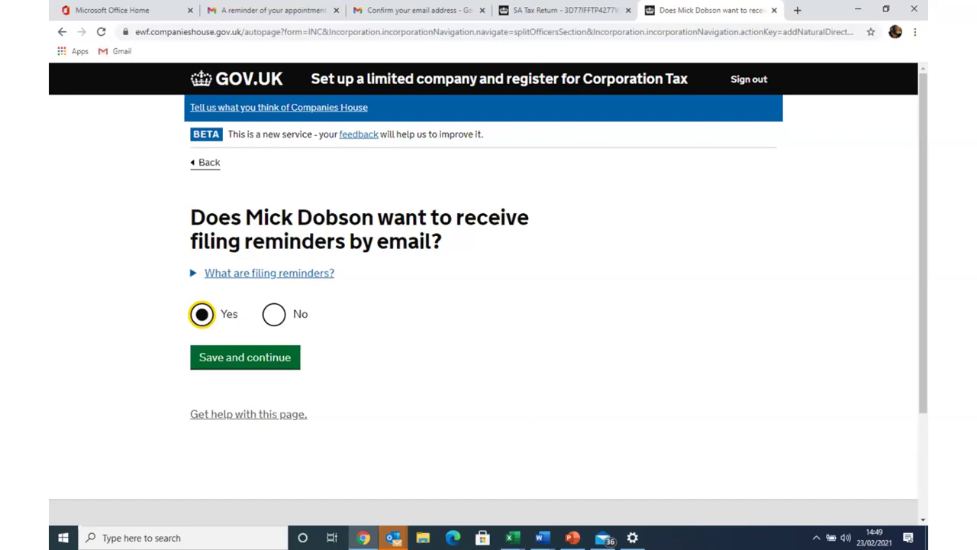
# Opt the director into filing reminders at the listed email address and save the director's residence and consent confirmations
pyautogui.press('Return')
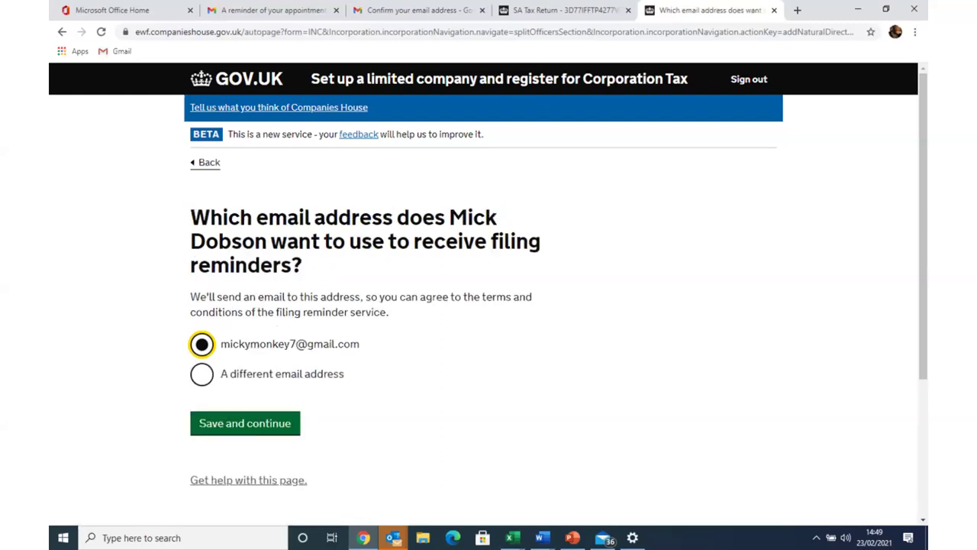
pyautogui.press('Return')
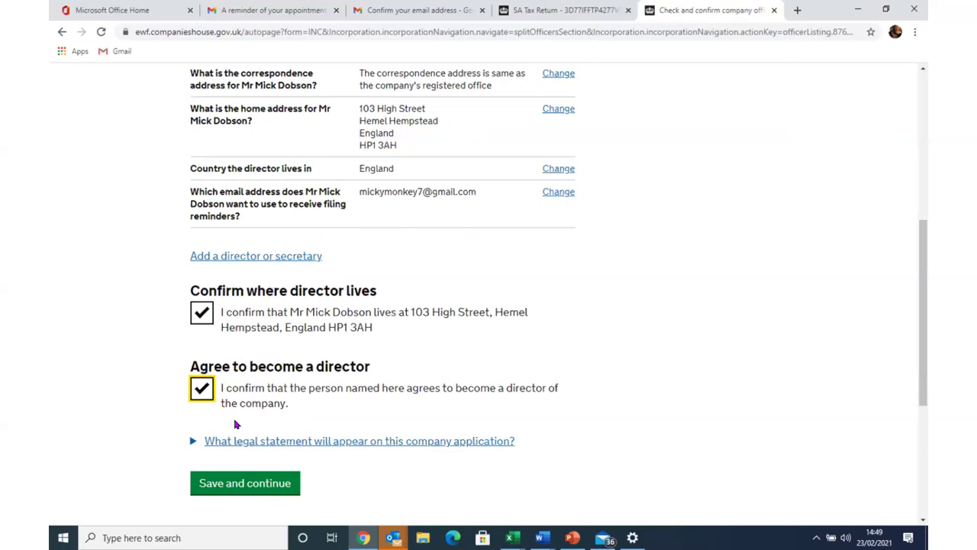
pyautogui.press('Return')
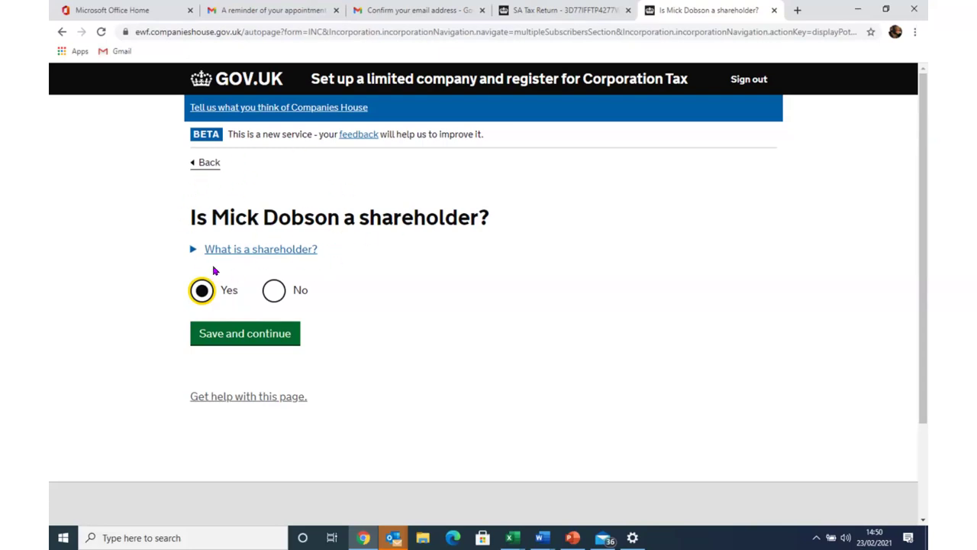
# Record the director as a shareholder, decline adding another shareholder, and confirm the shareholder details
pyautogui.press('Return')
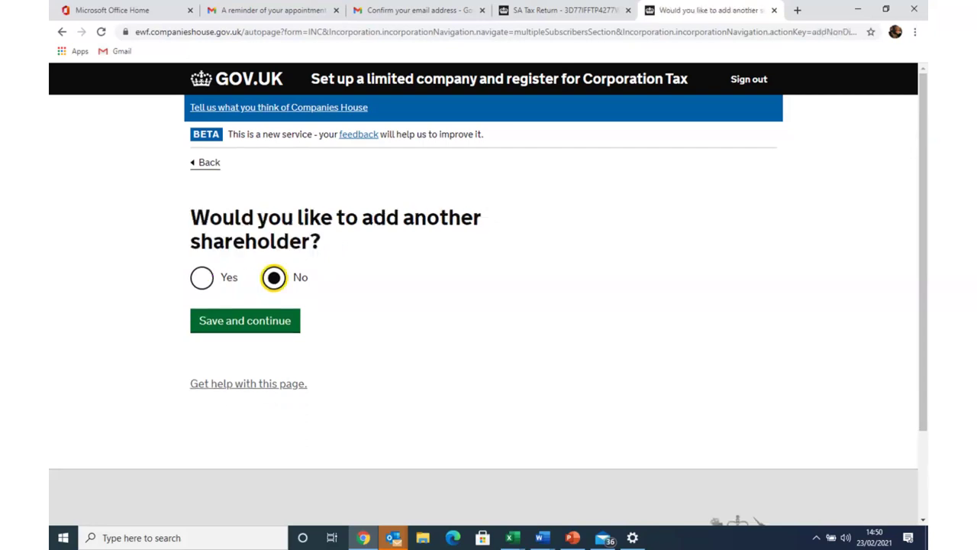
pyautogui.press('Return')
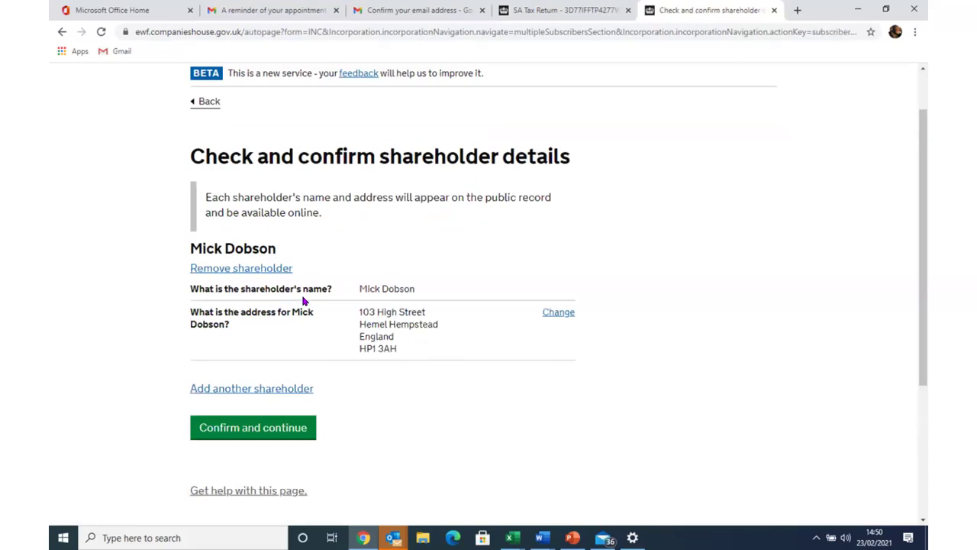
pyautogui.hotkey('alt', 'Left')
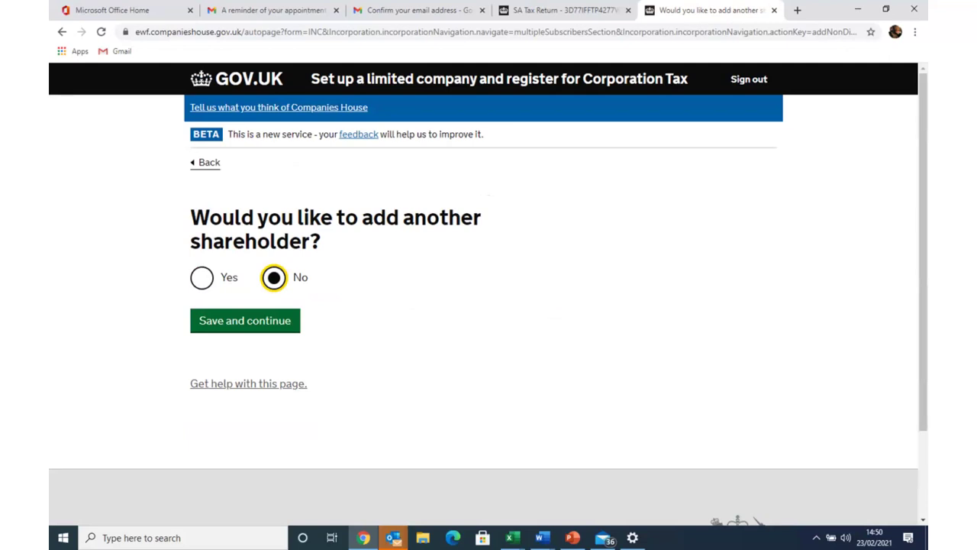
pyautogui.press('Return')
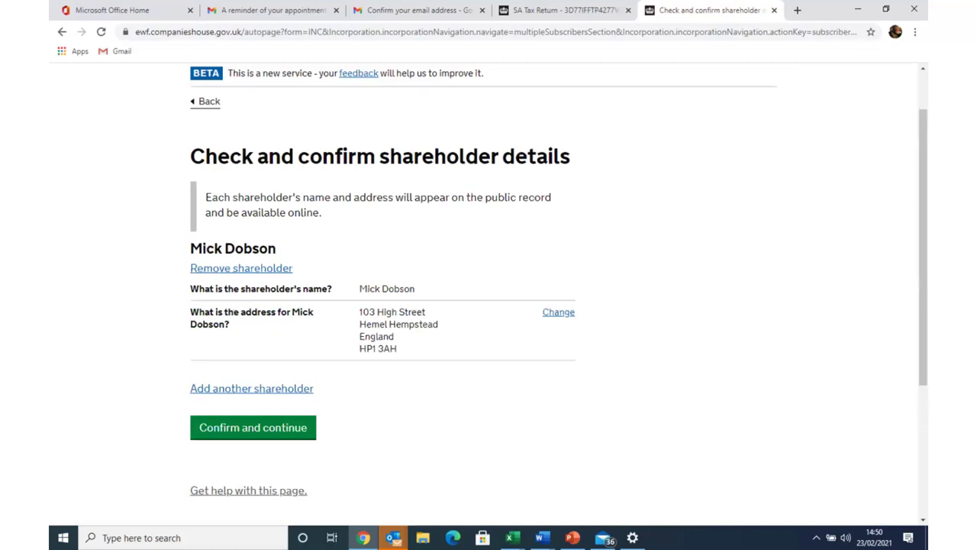
pyautogui.press('Return')
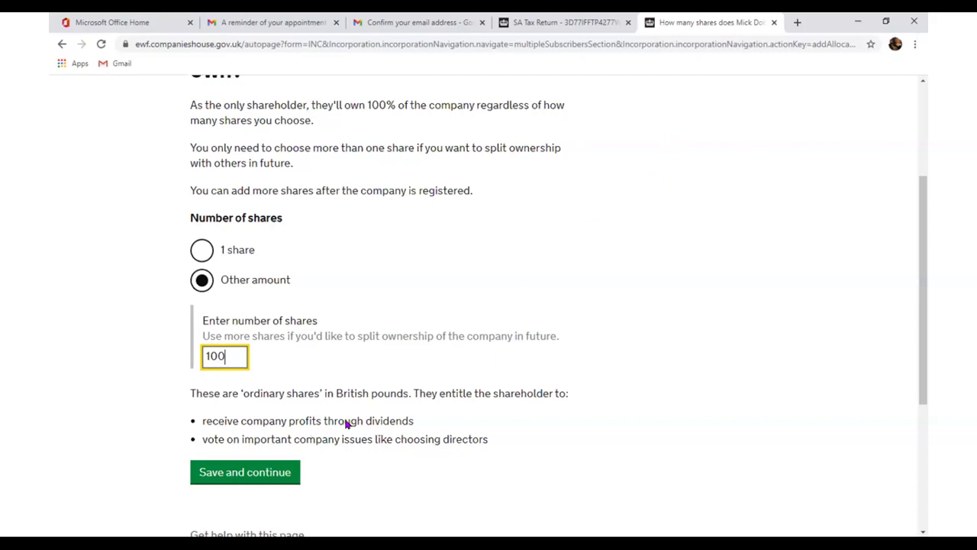
# Allocate 100 shares to the shareholder at £1 per share and review the shareholders and shares summary
pyautogui.press('Return')
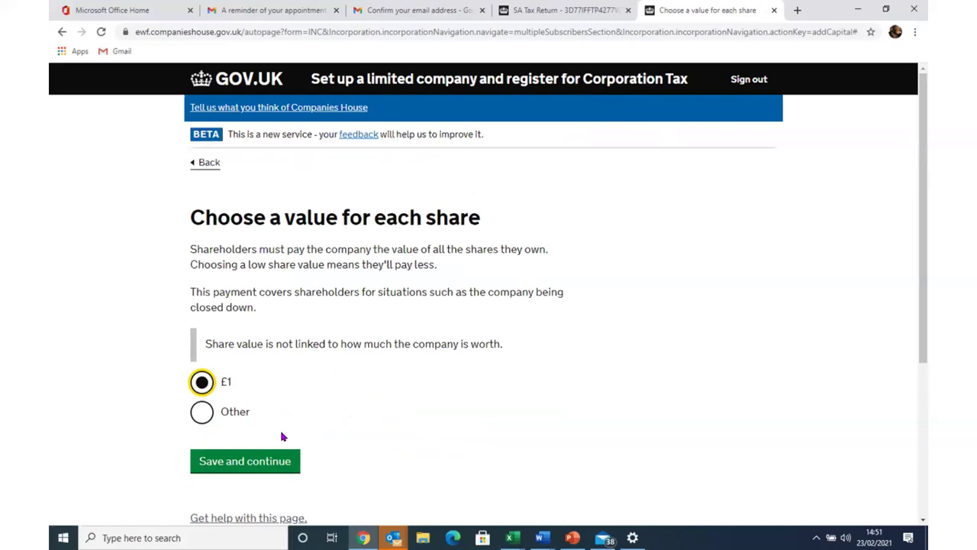
pyautogui.press('Return')
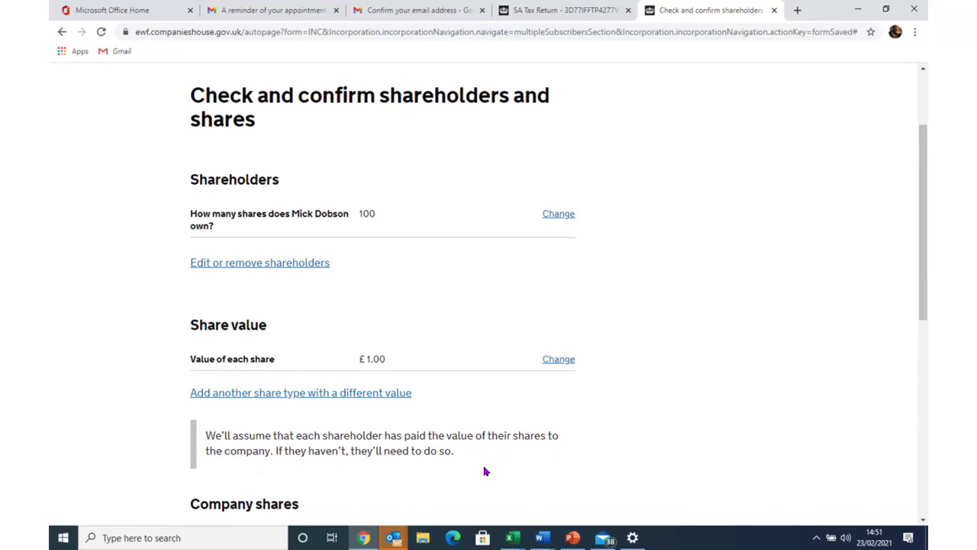
pyautogui.scroll(-2, 484, 471)
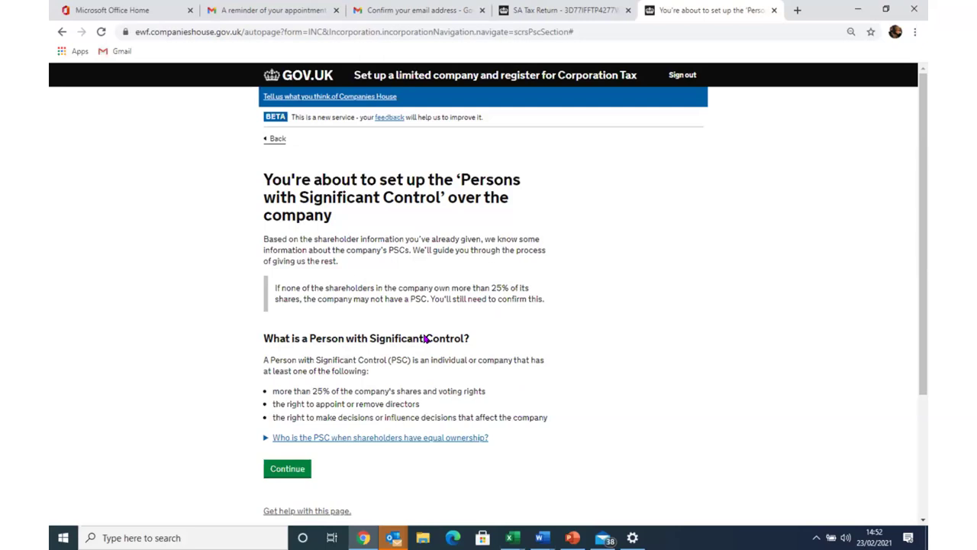
# Give the Person with Significant Control the right to appoint or remove most directors, and save the confirmed control details
pyautogui.click(287, 468)
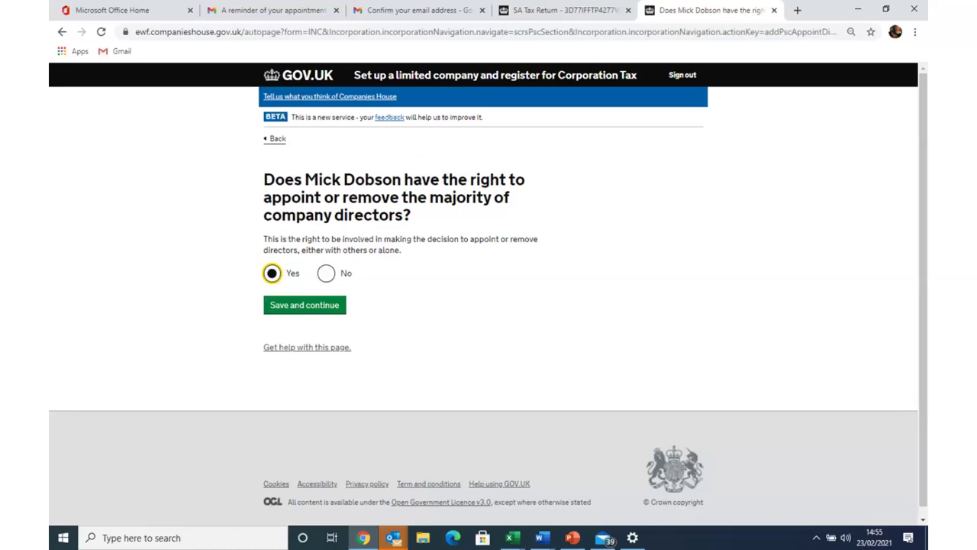
pyautogui.press('Return')
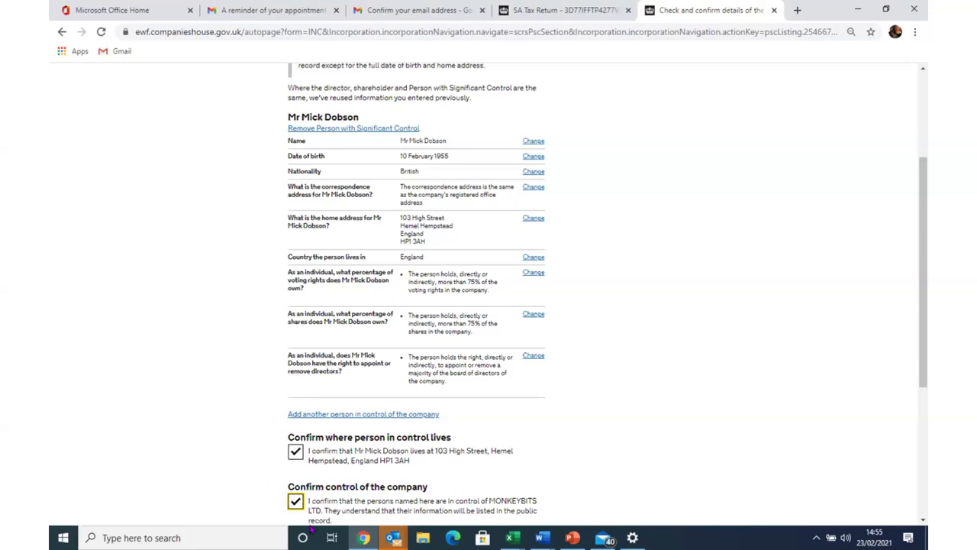
pyautogui.scroll(-2, 311, 526)
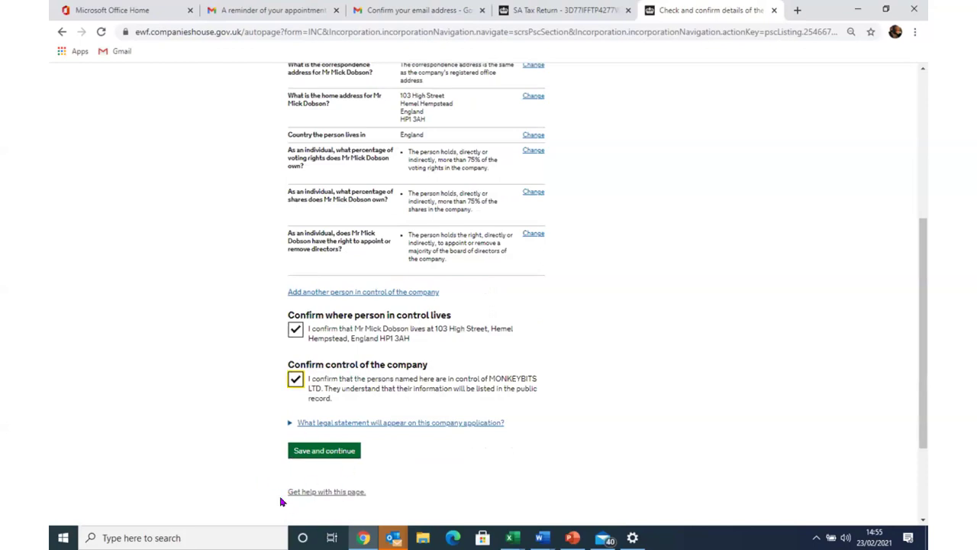
pyautogui.click(304, 452)
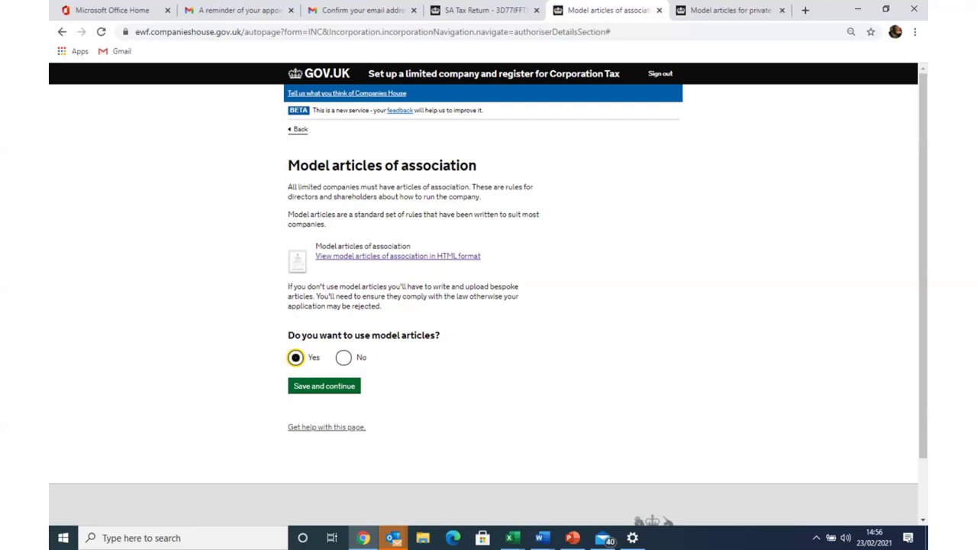
# Leave the slide show and search Google for "default model articles" in the browser tab holding the application PDF
pyautogui.press('Escape')
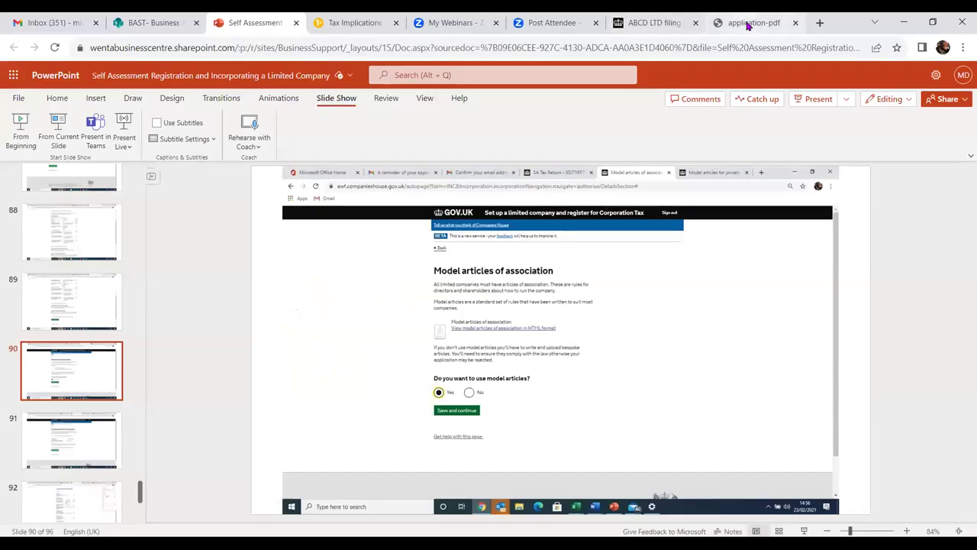
pyautogui.click(748, 23)
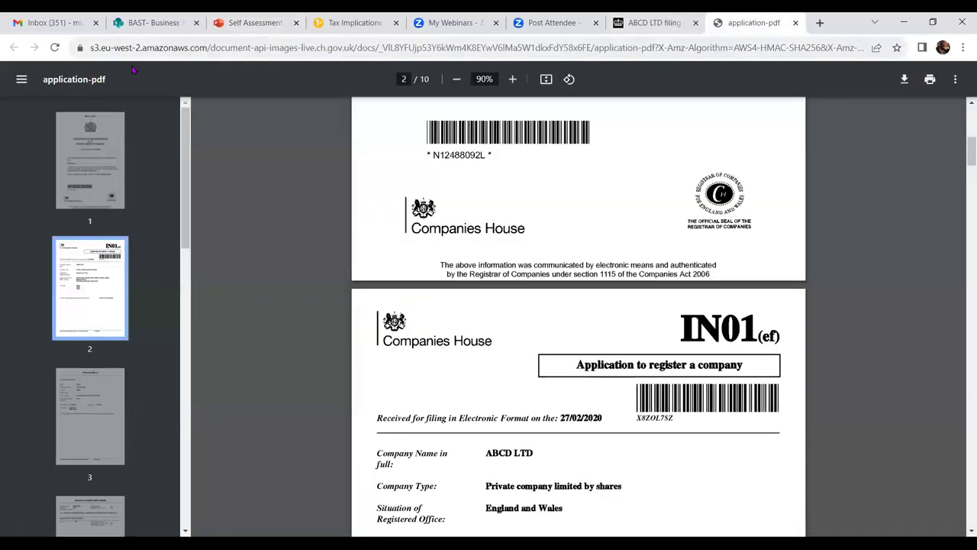
pyautogui.hotkey('ctrl', 'l')
pyautogui.write('def')
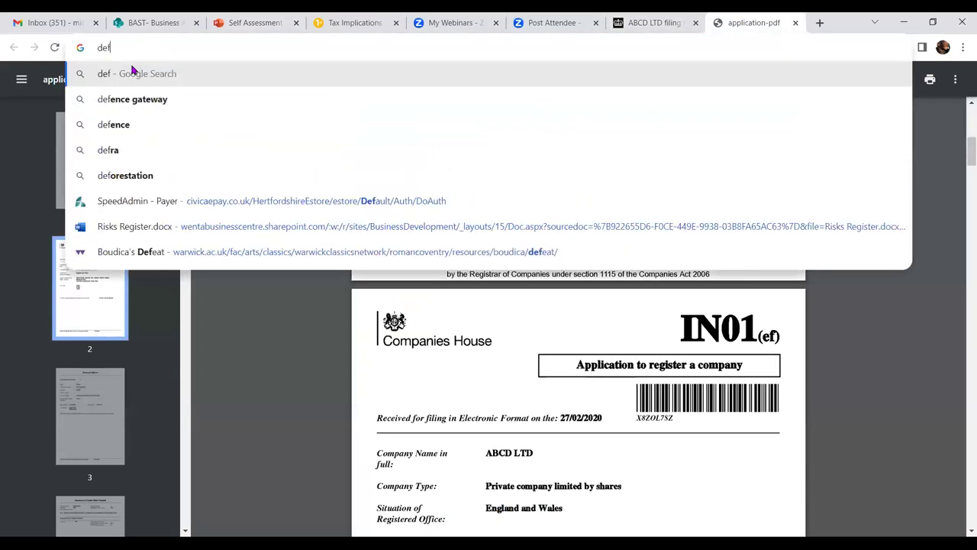
pyautogui.write('ault ')
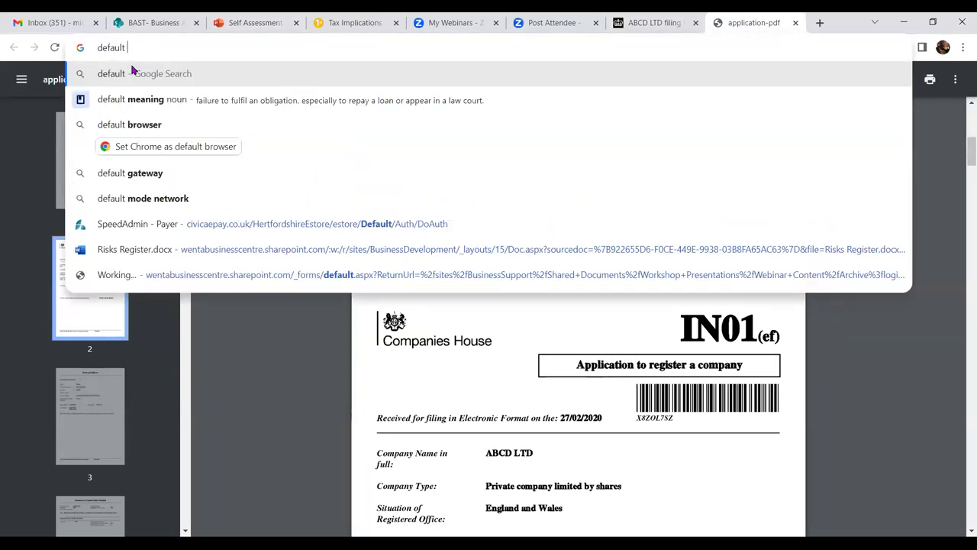
pyautogui.write('articles')
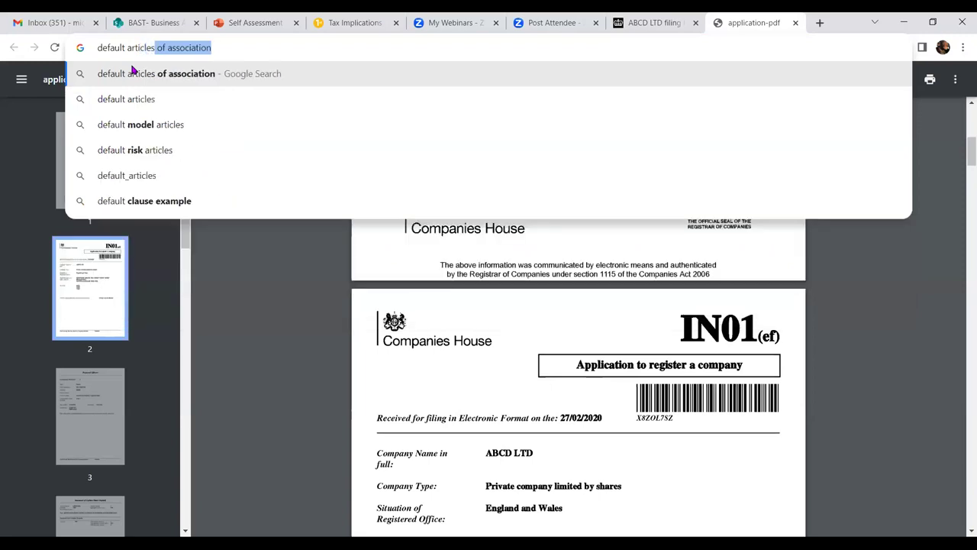
pyautogui.click(163, 127)
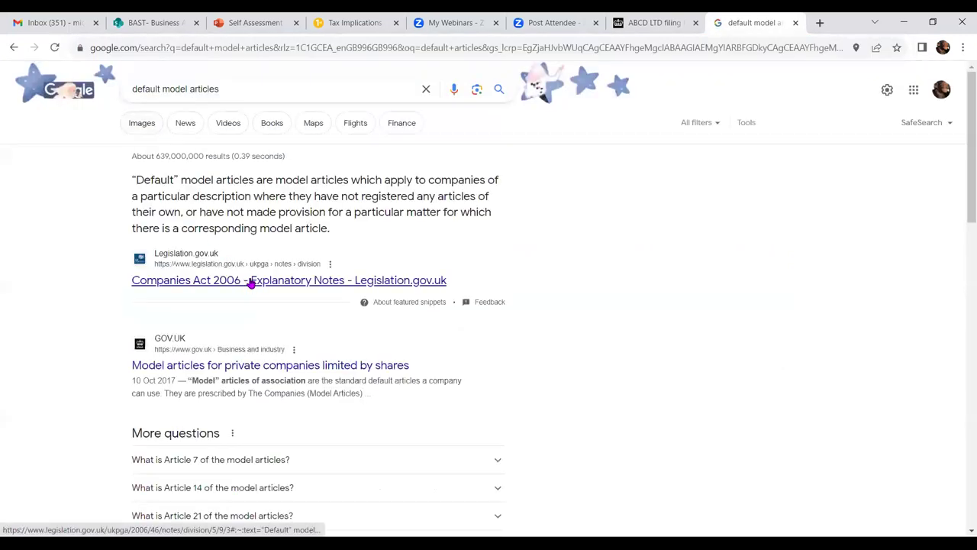
# Open the HTML version of GOV.UK's "Model articles for private companies limited by shares" from the search results
pyautogui.click(232, 366)
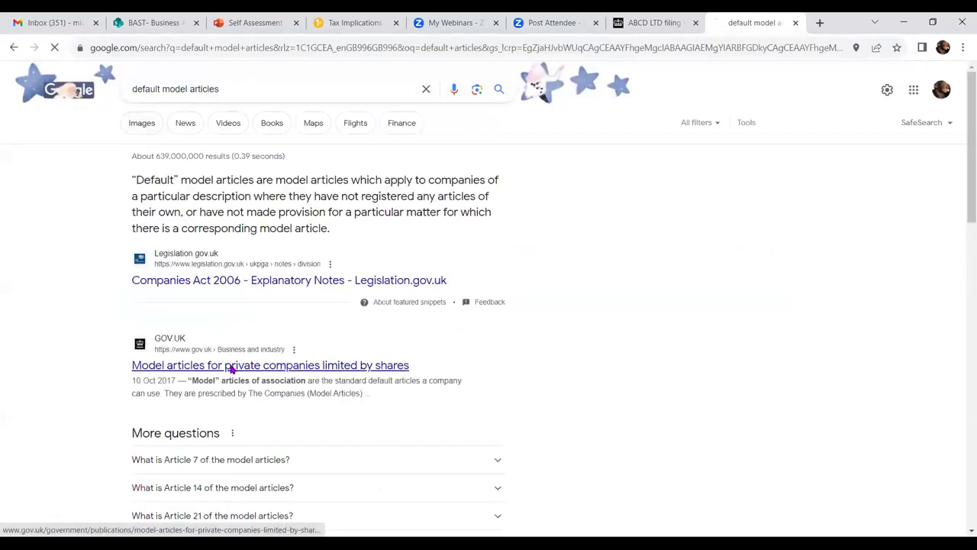
pyautogui.scroll(-1, 362, 333)
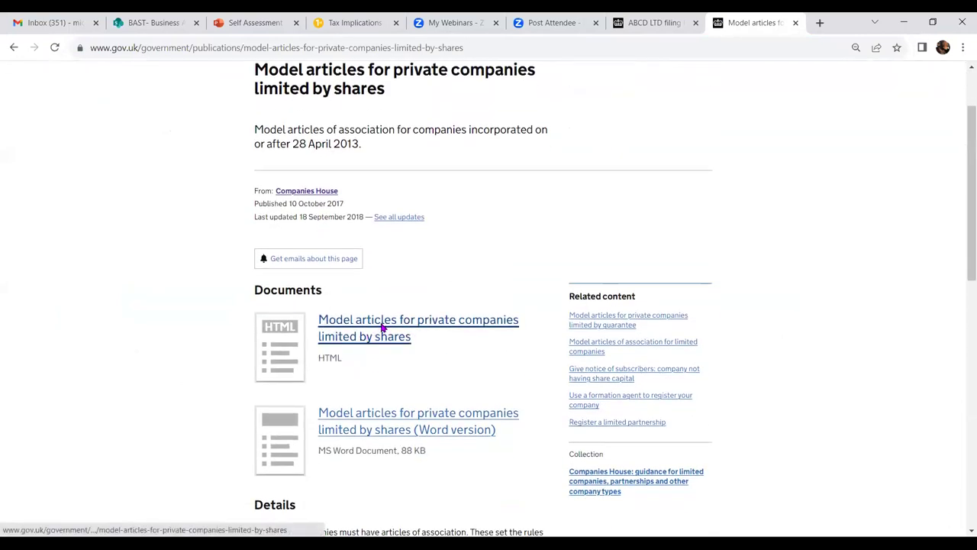
pyautogui.click(383, 327)
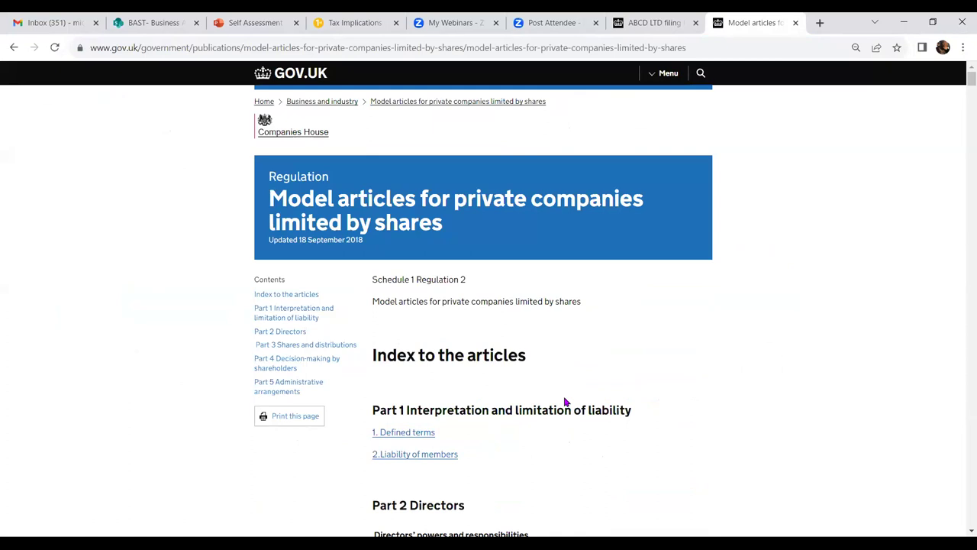
# Examine the index to the model articles, the defined terms and the liability of members section
pyautogui.scroll(-3, 566, 401)
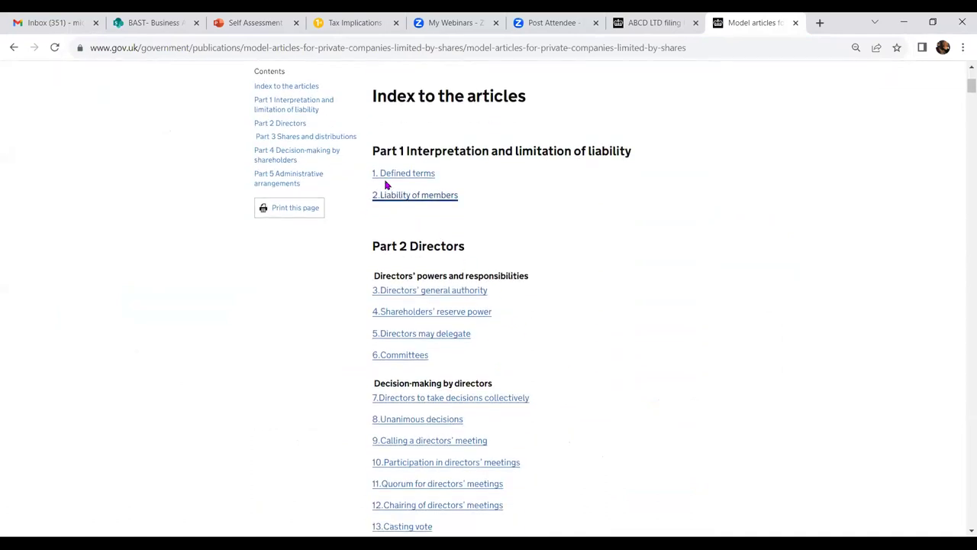
pyautogui.scroll(-1, 449, 288)
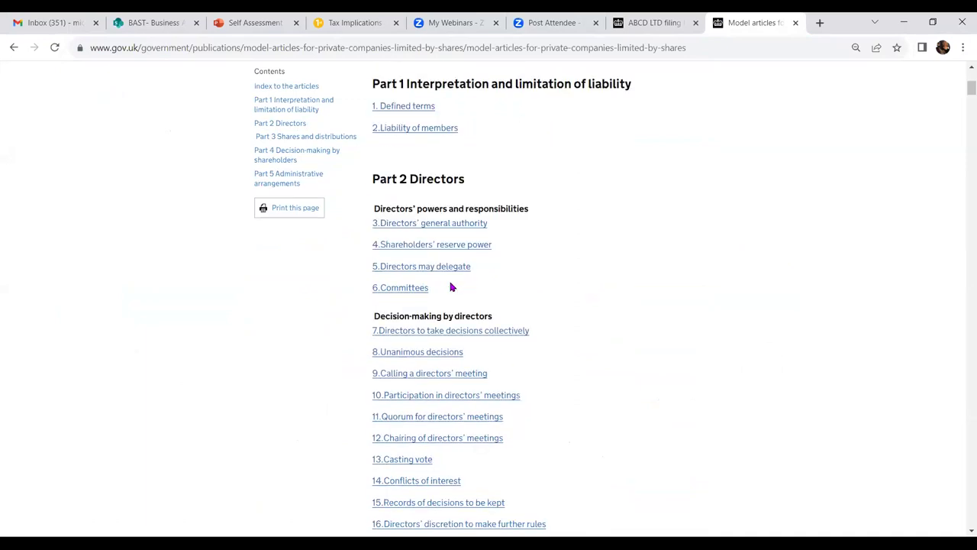
pyautogui.scroll(-2, 450, 364)
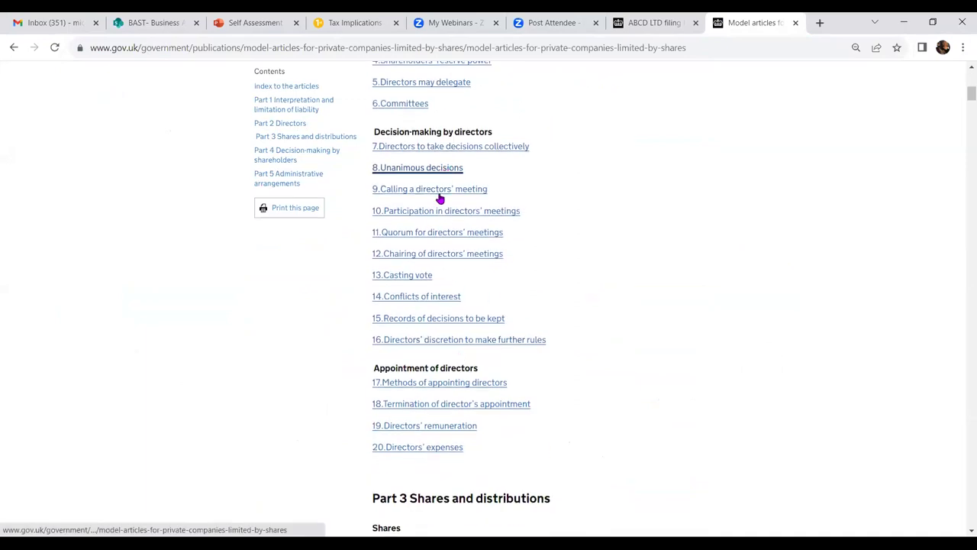
pyautogui.scroll(-3, 427, 448)
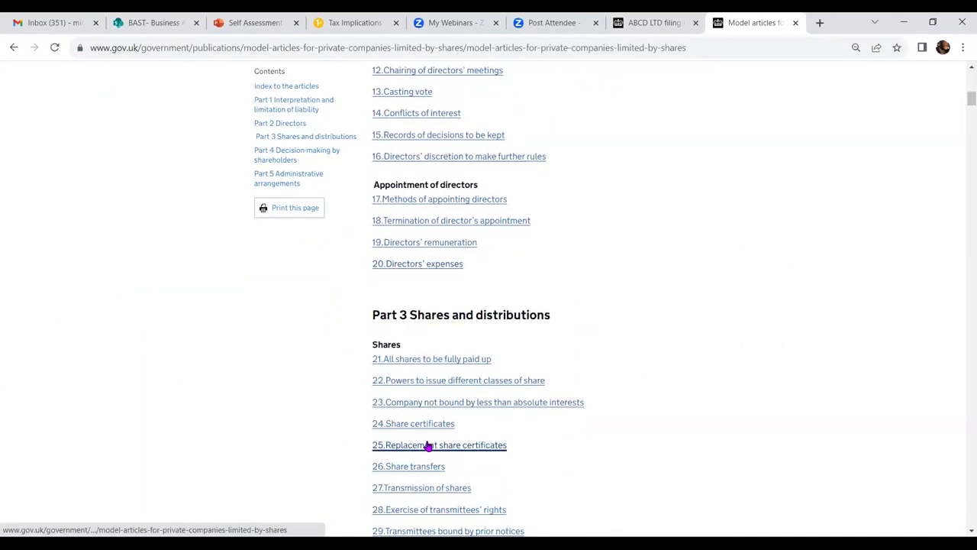
pyautogui.scroll(-10, 427, 445)
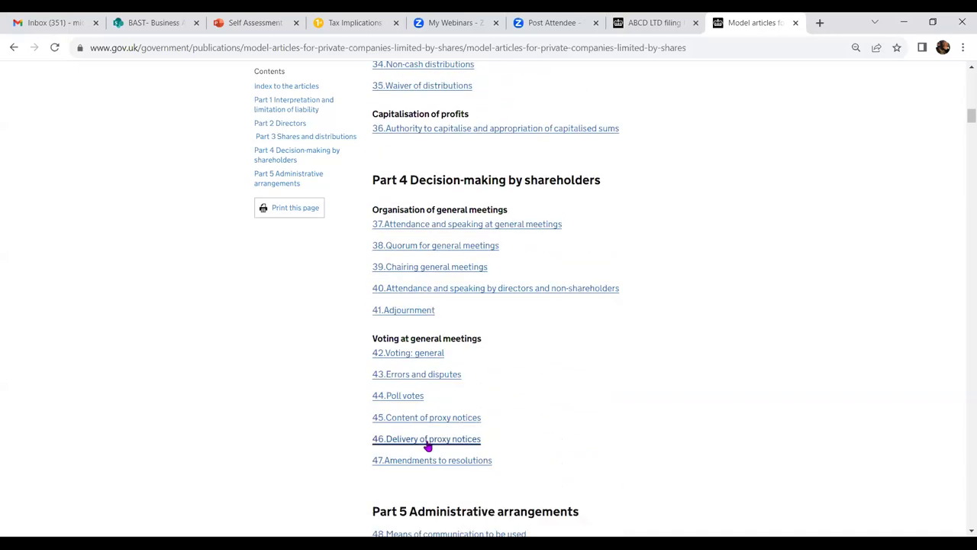
pyautogui.scroll(-6, 428, 441)
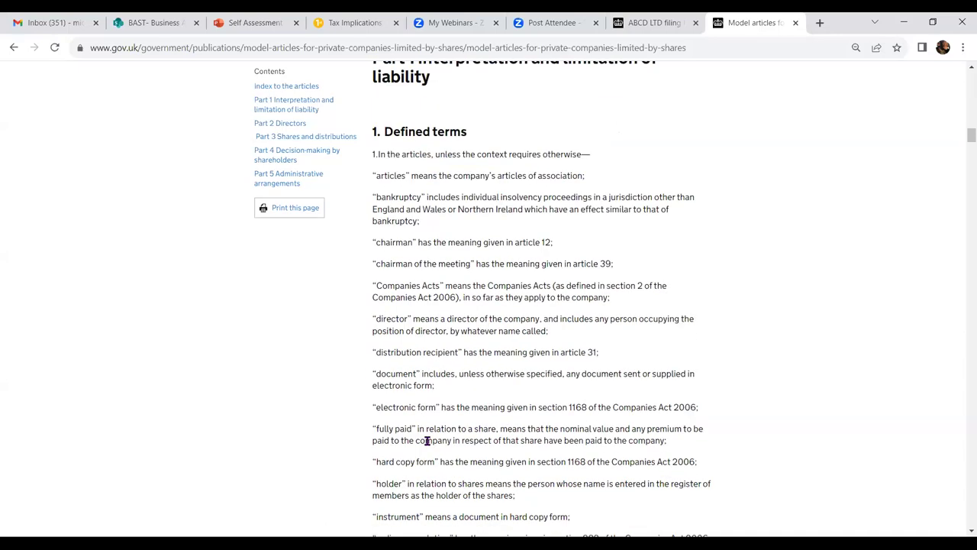
pyautogui.scroll(-2, 428, 441)
pyautogui.scroll(-6, 427, 440)
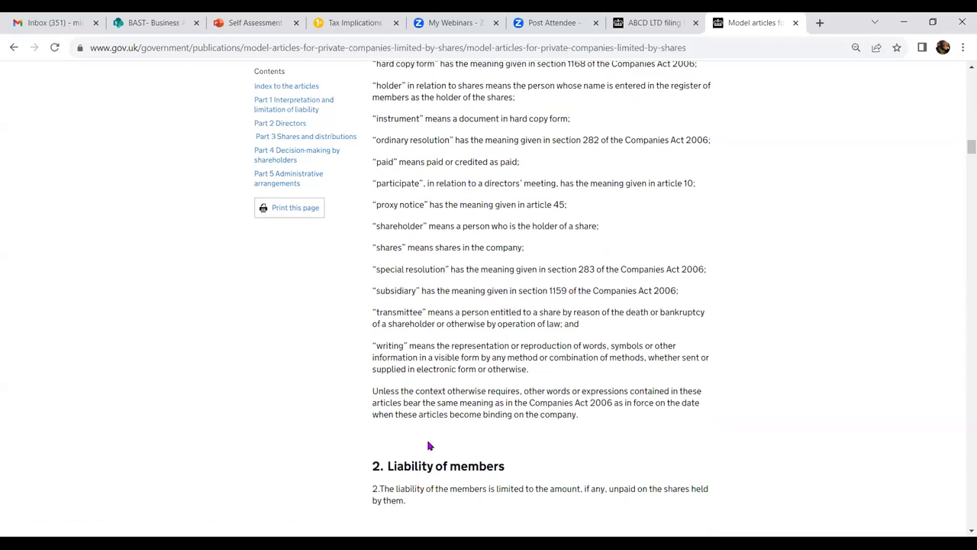
pyautogui.scroll(-1, 428, 440)
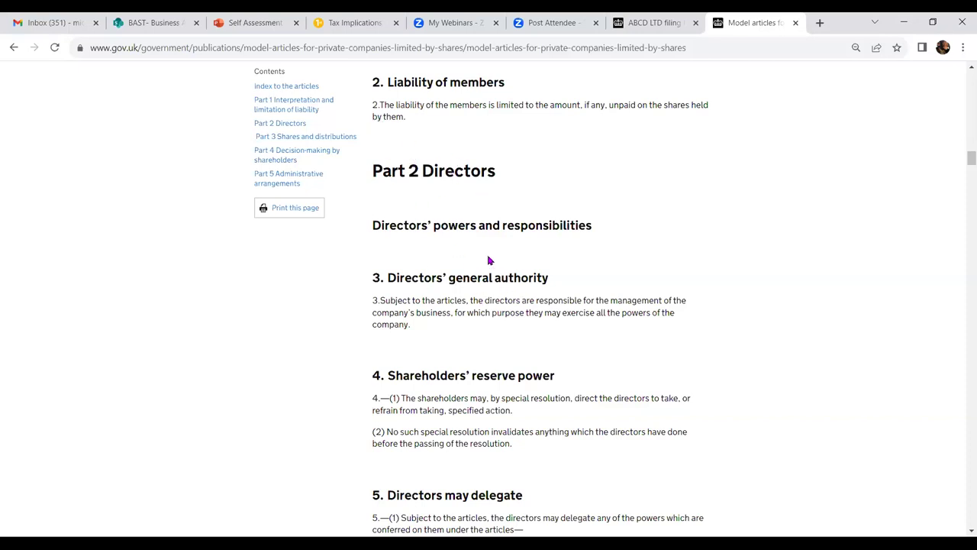
# Read through the articles from directors' powers to the procedure for declaring dividends, and return to the start of the page
pyautogui.scroll(-3, 508, 385)
pyautogui.scroll(-7, 506, 384)
pyautogui.scroll(-10, 506, 385)
pyautogui.scroll(-10, 506, 384)
pyautogui.scroll(-12, 506, 385)
pyautogui.scroll(-13, 506, 388)
pyautogui.scroll(-7, 506, 389)
pyautogui.scroll(-5, 506, 384)
pyautogui.scroll(-6, 506, 384)
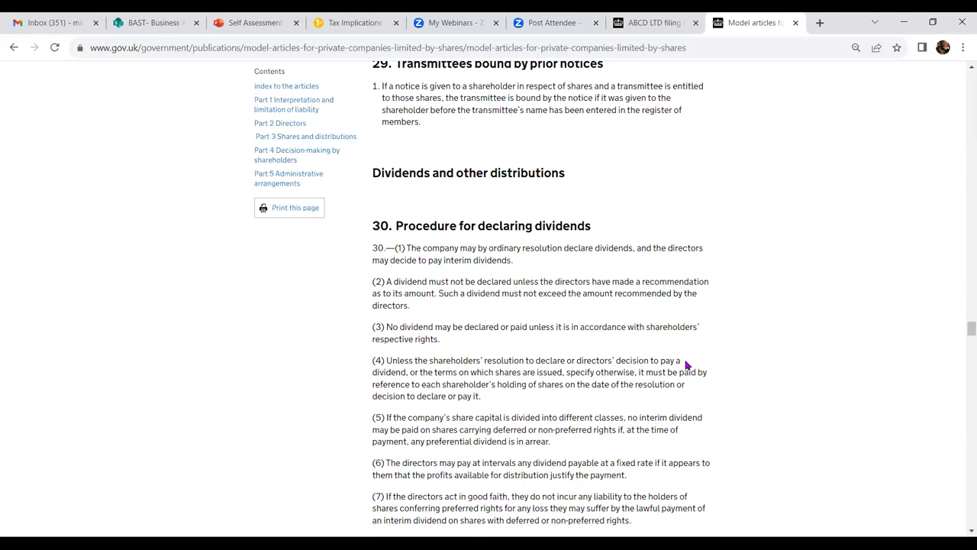
pyautogui.scroll(3, 963, 184)
pyautogui.press('Home')
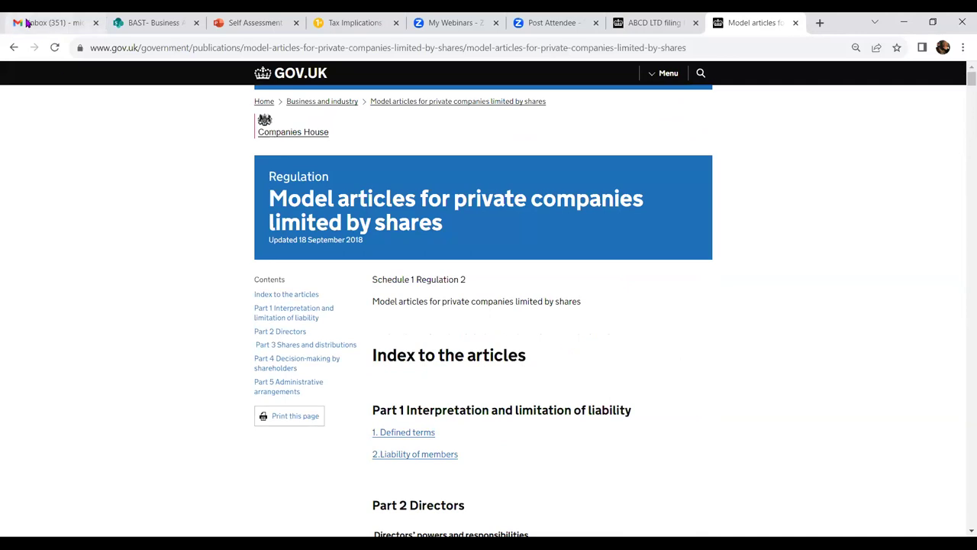
# Return to the PowerPoint presentation, resume the slide show from the current slide, and review the director, shareholder and control details in the application summary
pyautogui.hotkey('ctrl', '3')
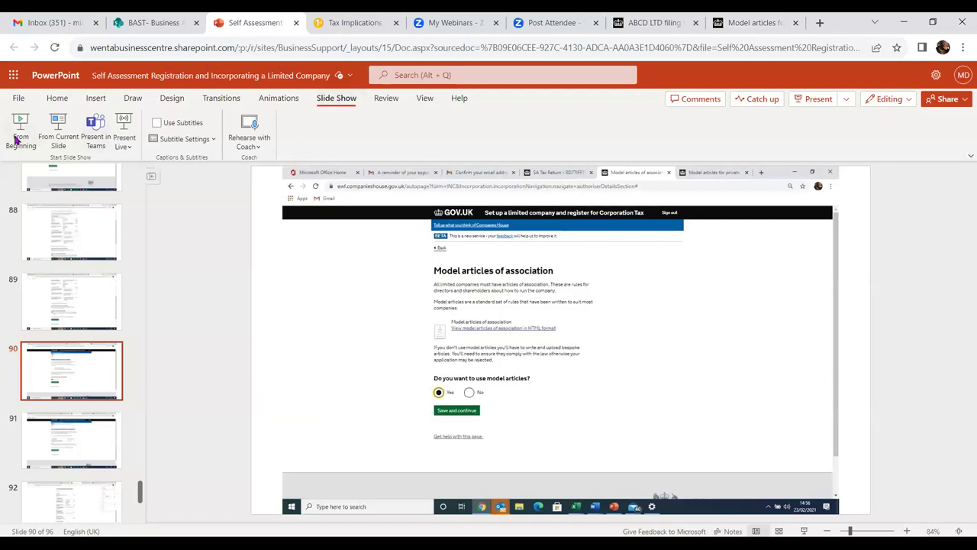
pyautogui.click(56, 136)
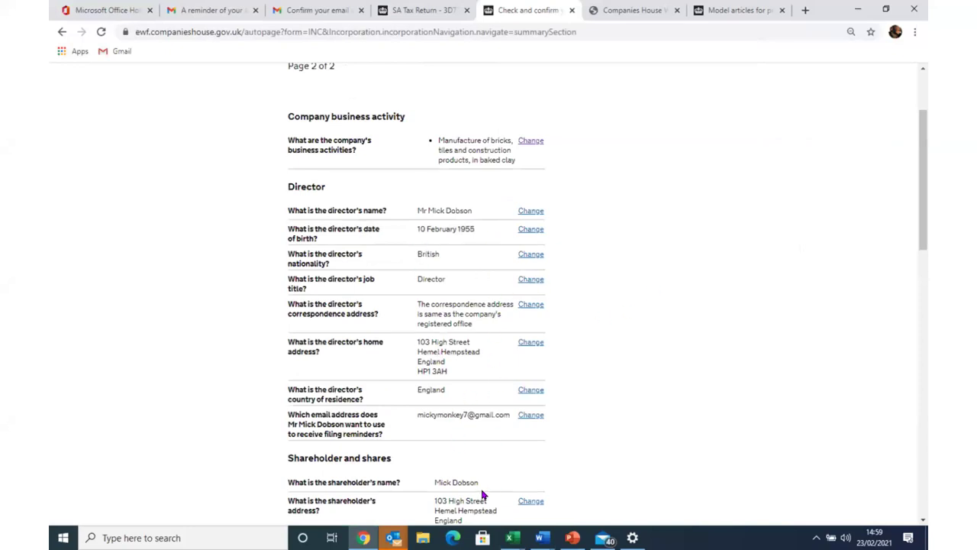
pyautogui.scroll(-5, 483, 494)
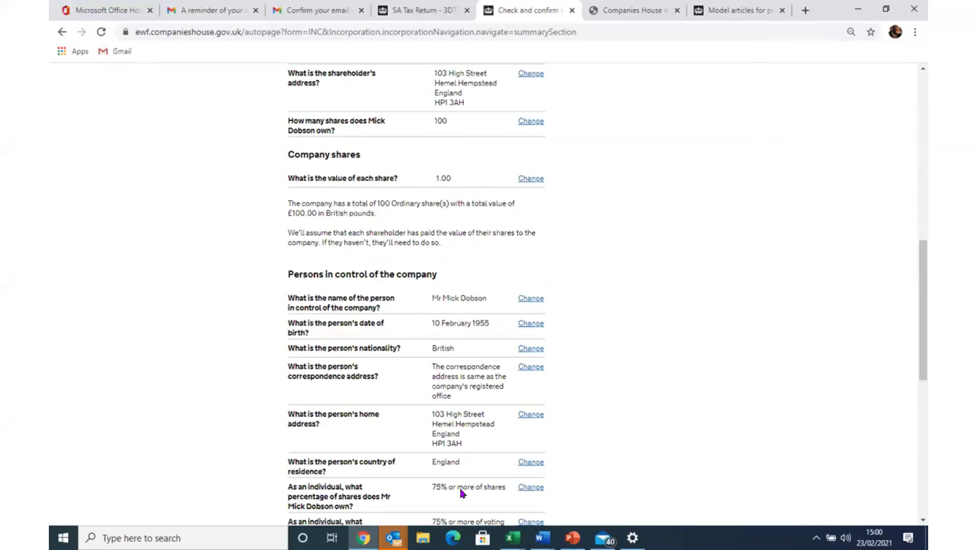
pyautogui.scroll(-5, 489, 290)
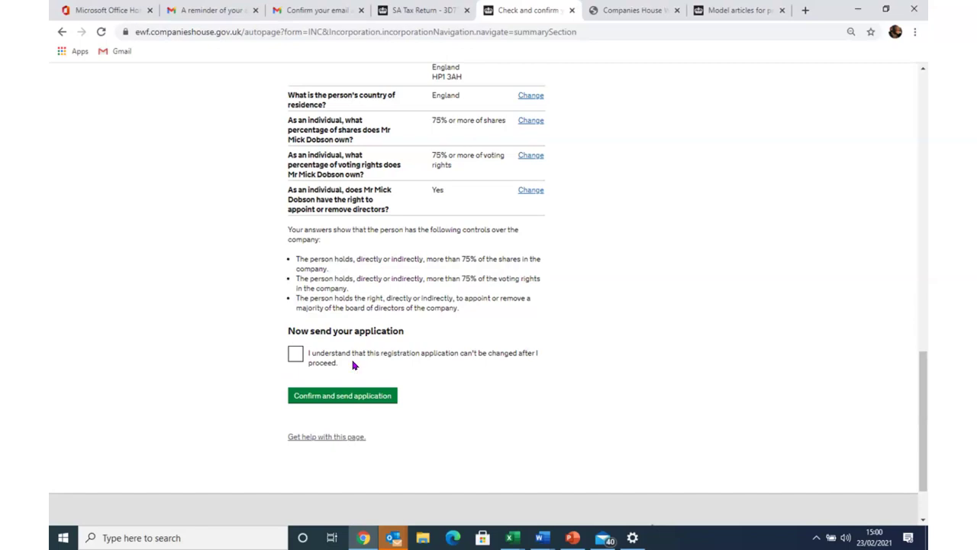
# Acknowledge that the registration application can't be changed after proceeding, and exit the slide show at its end
pyautogui.click(369, 402)
pyautogui.click(369, 406)
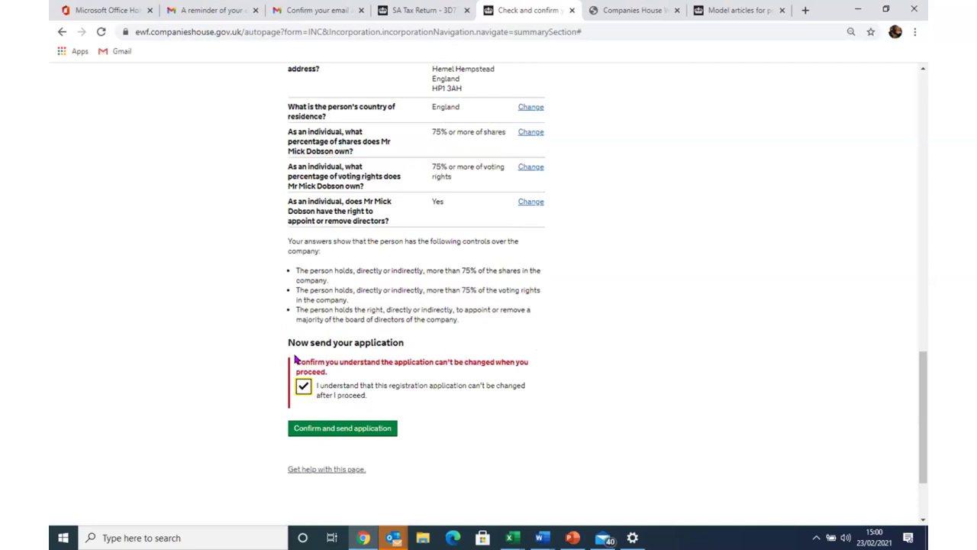
pyautogui.click(357, 358)
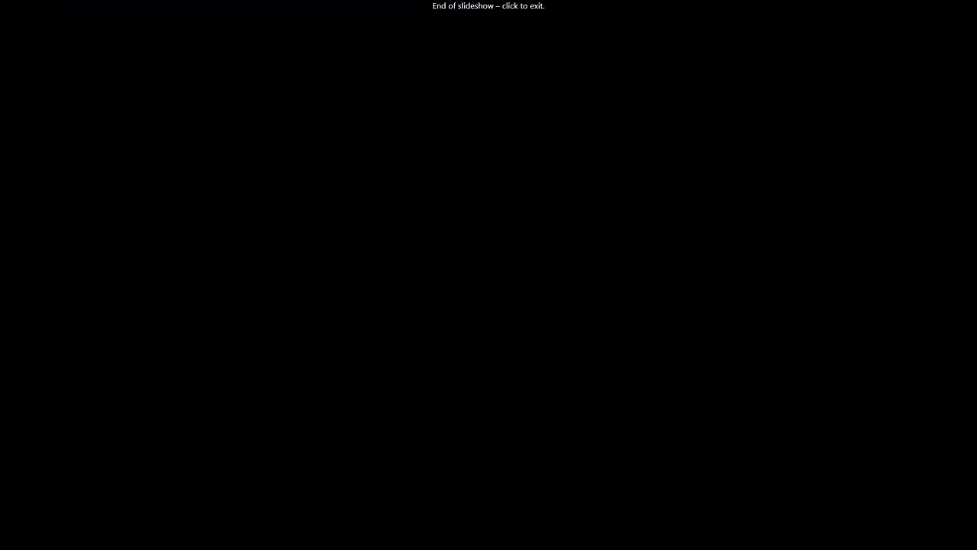
pyautogui.click(355, 365)
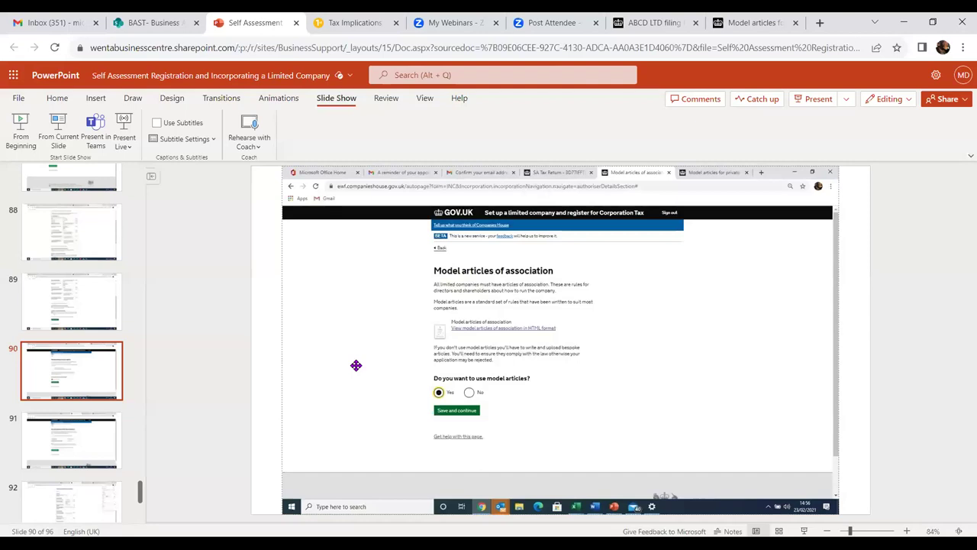